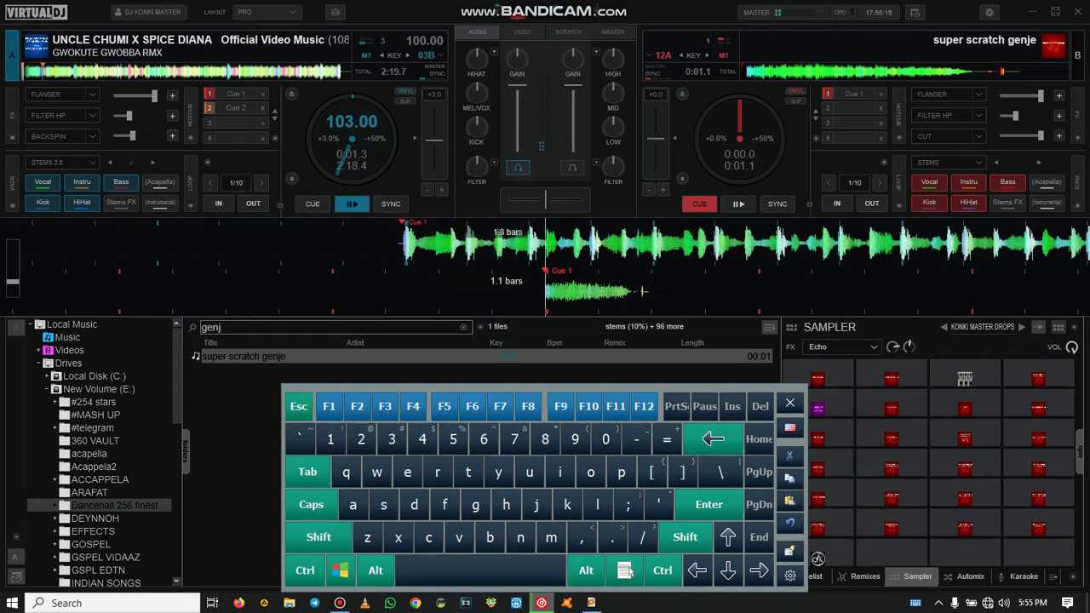
Switch the active deck to B and back to A
{"action": "key", "text": "Tab"}
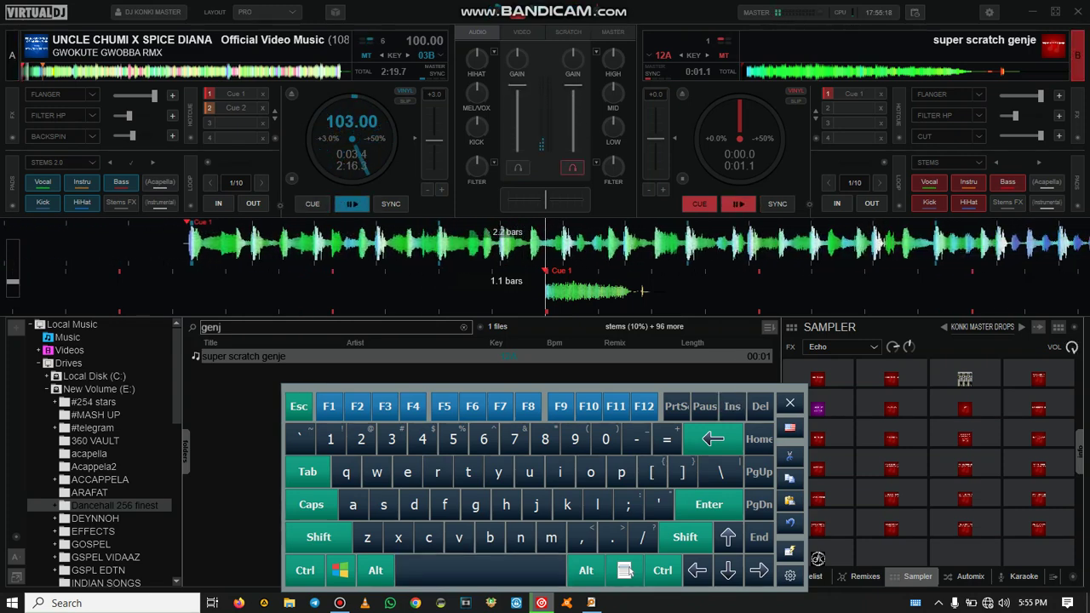
{"action": "key", "text": "Tab"}
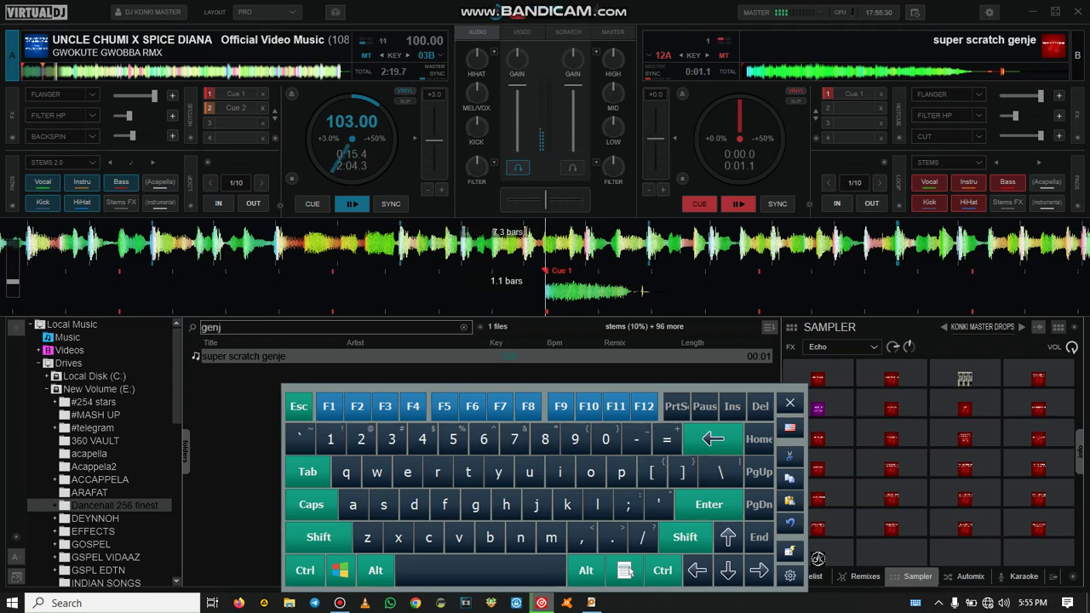
Play the first and second sampler pads, shift the crossfader toward deck B and return it to the centre
{"action": "key", "text": "F1"}
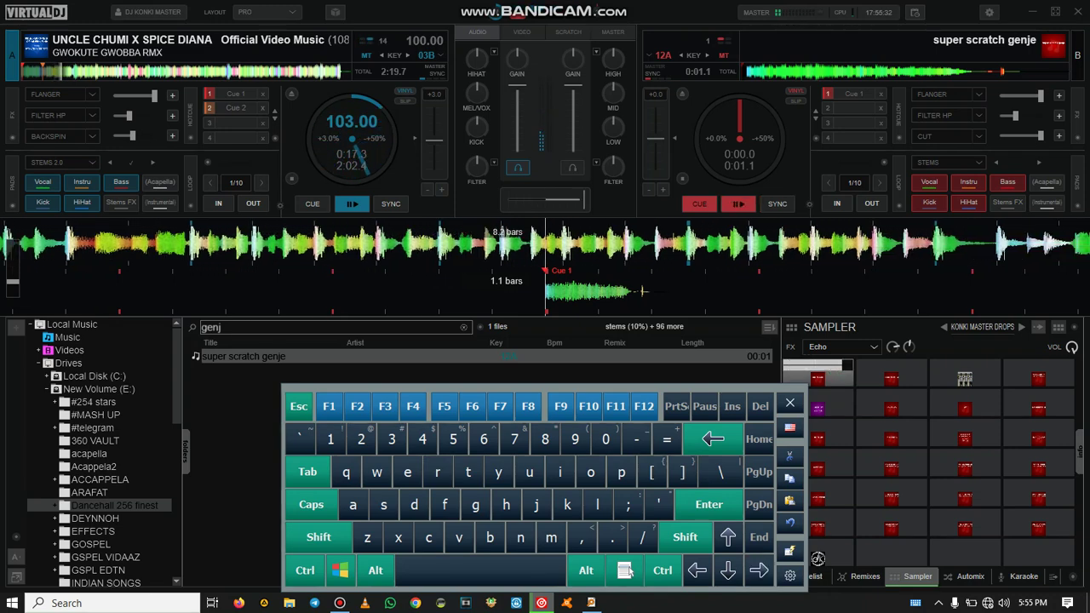
{"action": "key", "text": "F2"}
{"action": "key", "text": "Right"}
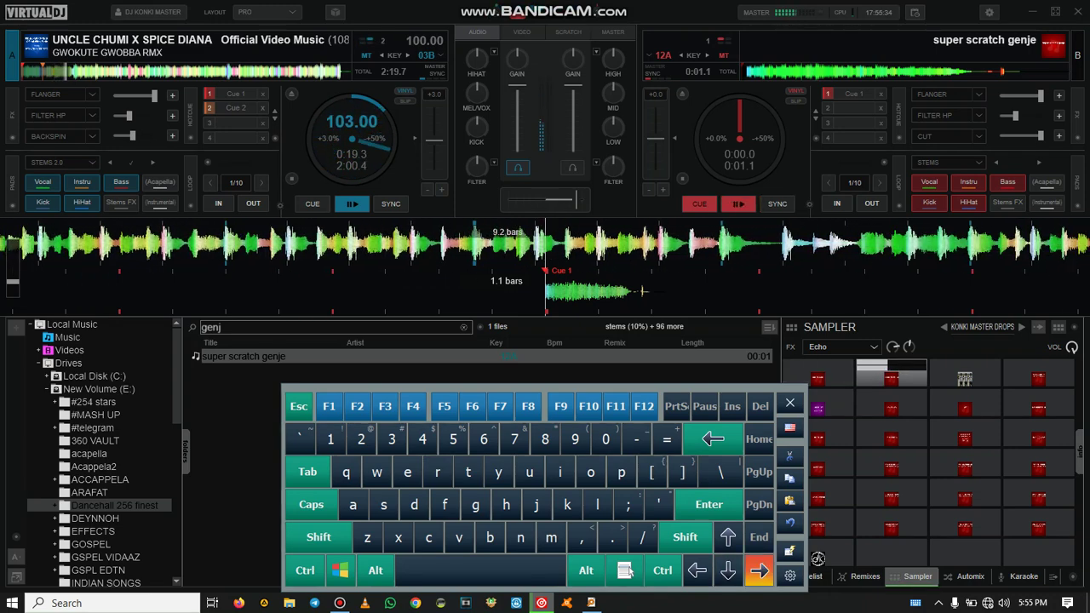
{"action": "key", "text": "Down"}
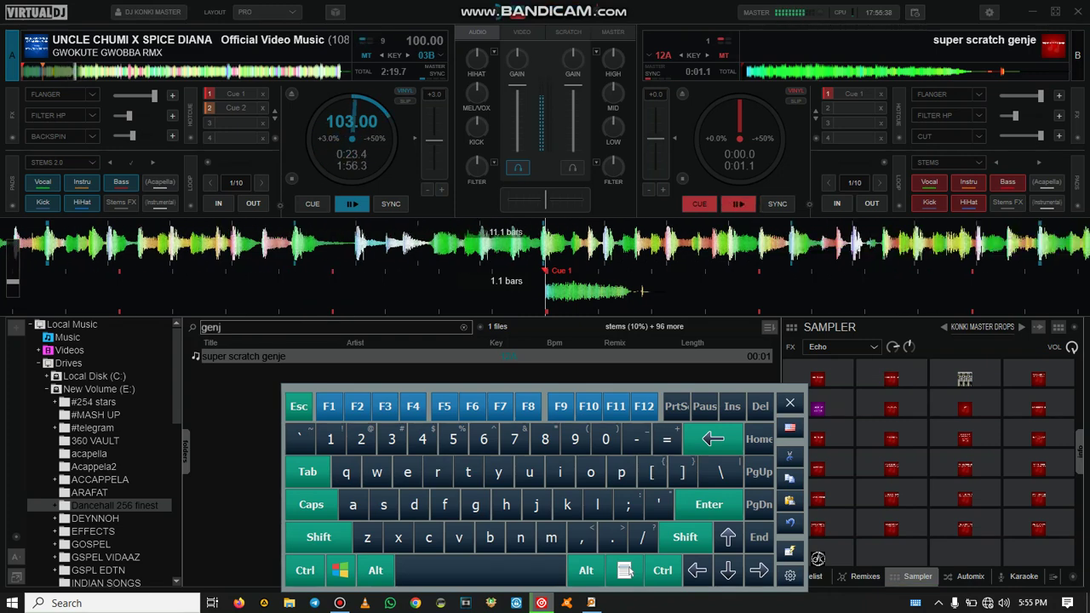
Make deck B the active deck and play the eighth sampler pad
{"action": "key", "text": "Tab"}
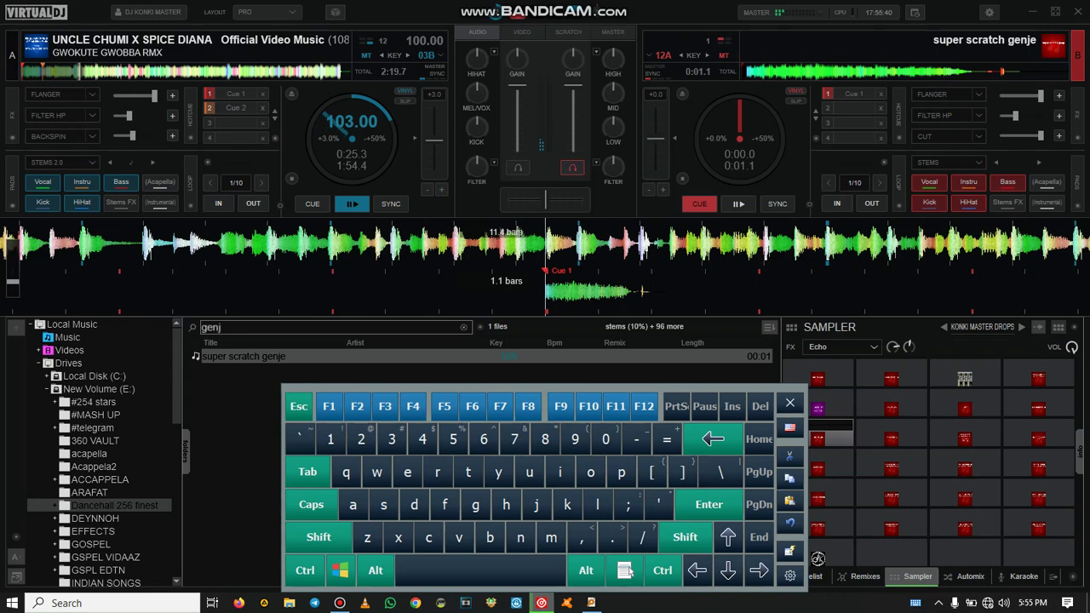
{"action": "key", "text": "F8"}
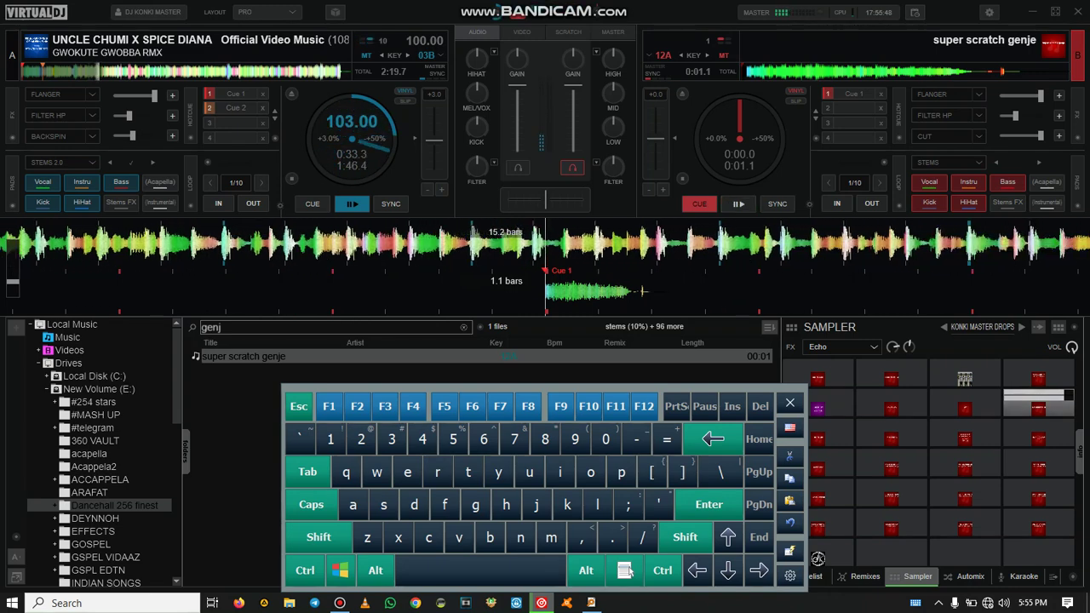
Scratch the super scratch genje sample on deck B backward while rhythmically cutting the crossfader toward deck A
{"action": "key", "text": "Left"}
{"action": "key", "text": "v"}
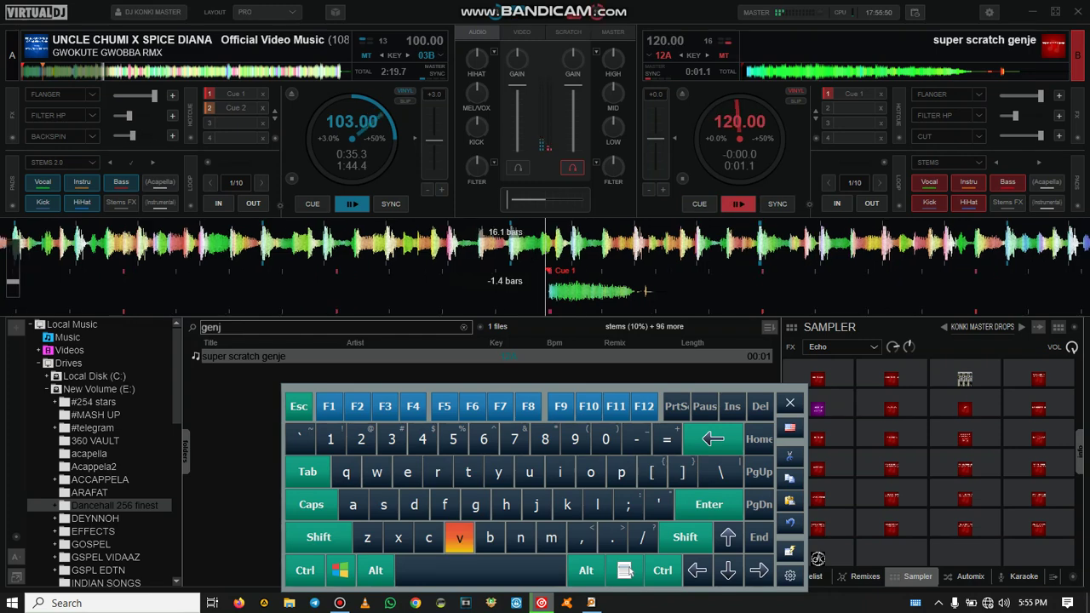
{"action": "key", "text": "Left"}
{"action": "key", "text": "v"}
{"action": "key", "text": "Left"}
{"action": "key", "text": "v"}
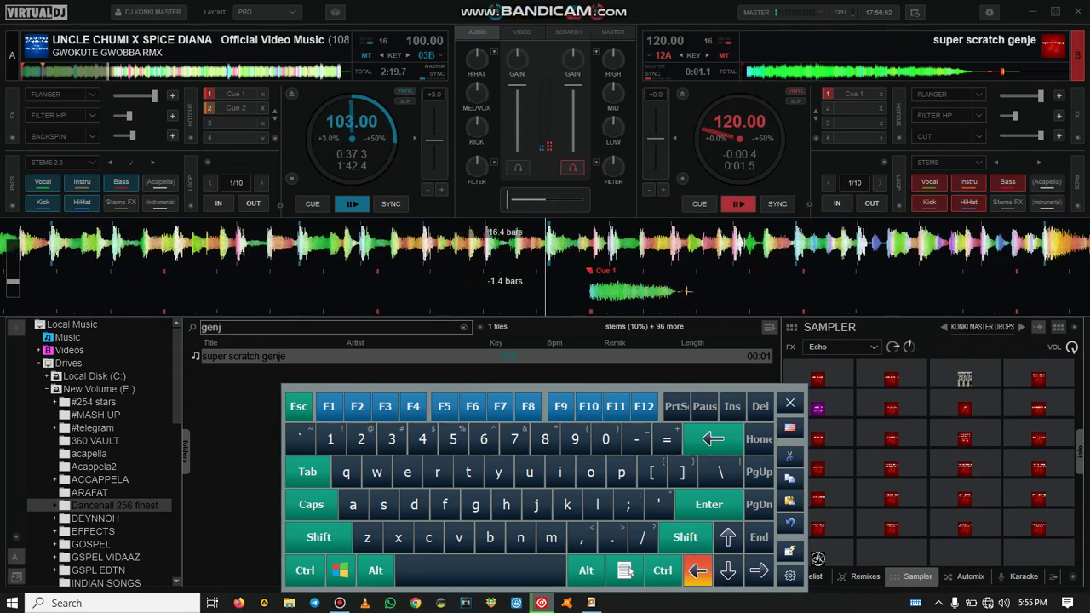
{"action": "key", "text": "v"}
{"action": "key", "text": "Left"}
{"action": "key", "text": "v"}
{"action": "key", "text": "Left"}
Play short stabs of super scratch genje from Cue 1 on deck B, alternating with crossfader cuts toward deck A
{"action": "key", "text": "Left"}
{"action": "key", "text": "m"}
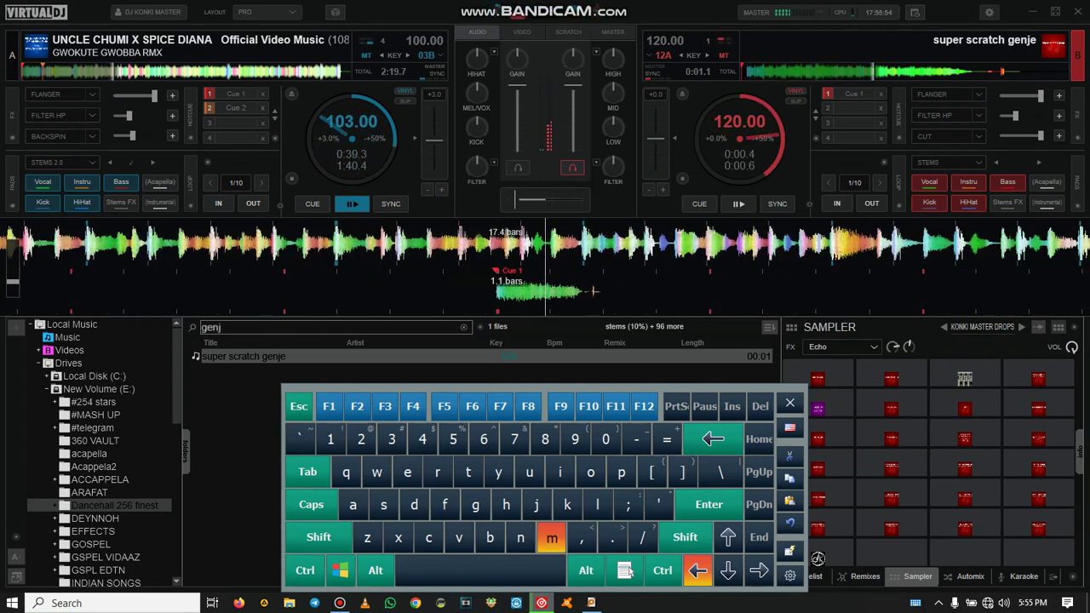
{"action": "key", "text": "m"}
{"action": "key", "text": "Left"}
{"action": "key", "text": "Left"}
{"action": "key", "text": "m"}
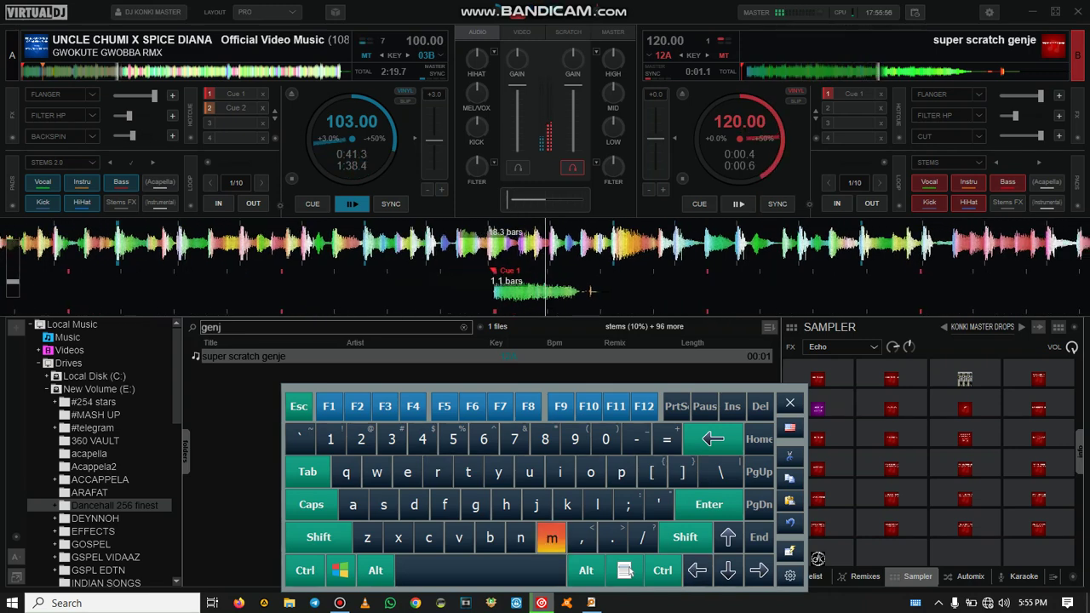
{"action": "key", "text": "Left"}
{"action": "key", "text": "m"}
{"action": "key", "text": "Left"}
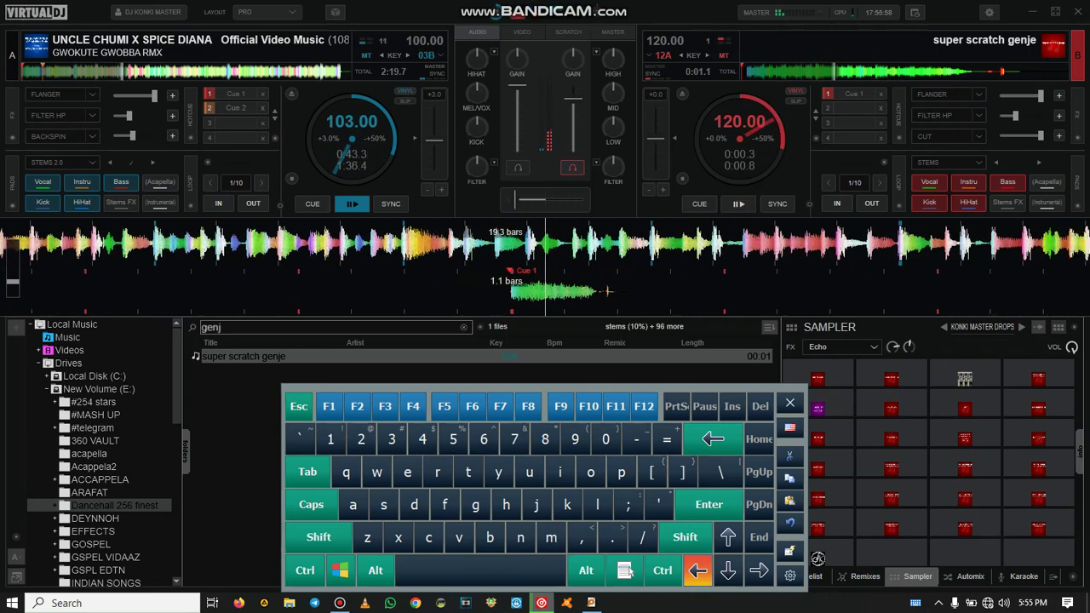
Return deck B's volume fader to full and perform a long run of cue-point stabs of the sample with rhythmic crossfader cuts
{"action": "key", "text": "h"}
{"action": "key", "text": "m"}
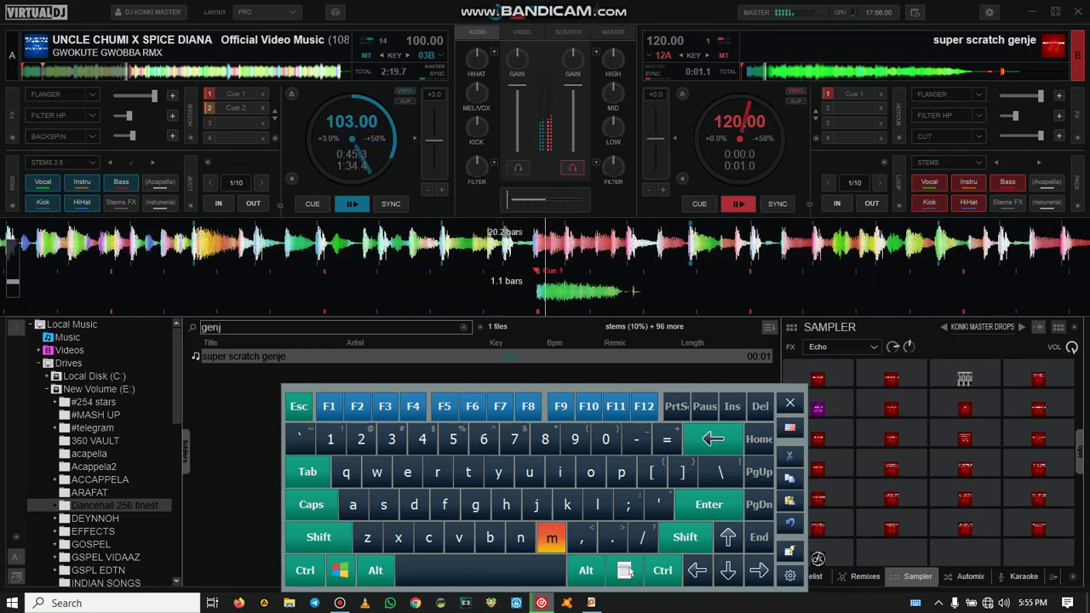
{"action": "key", "text": "Left"}
{"action": "key", "text": "m"}
{"action": "key", "text": "m"}
{"action": "key", "text": "Left"}
{"action": "key", "text": "m"}
{"action": "key", "text": "Left"}
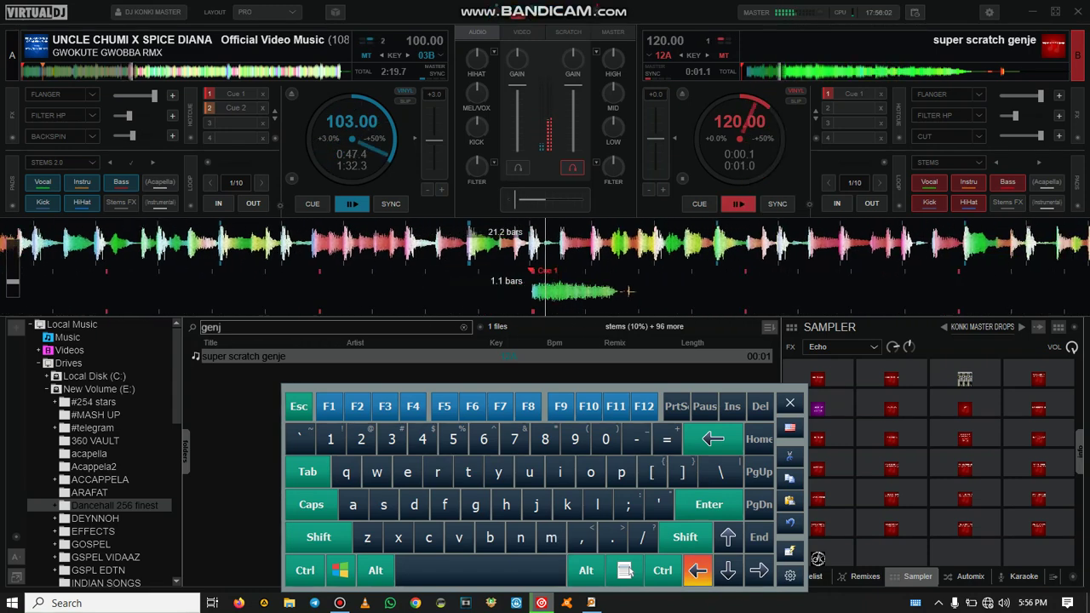
{"action": "key", "text": "m"}
{"action": "key", "text": "Left"}
{"action": "key", "text": "m"}
{"action": "key", "text": "Left"}
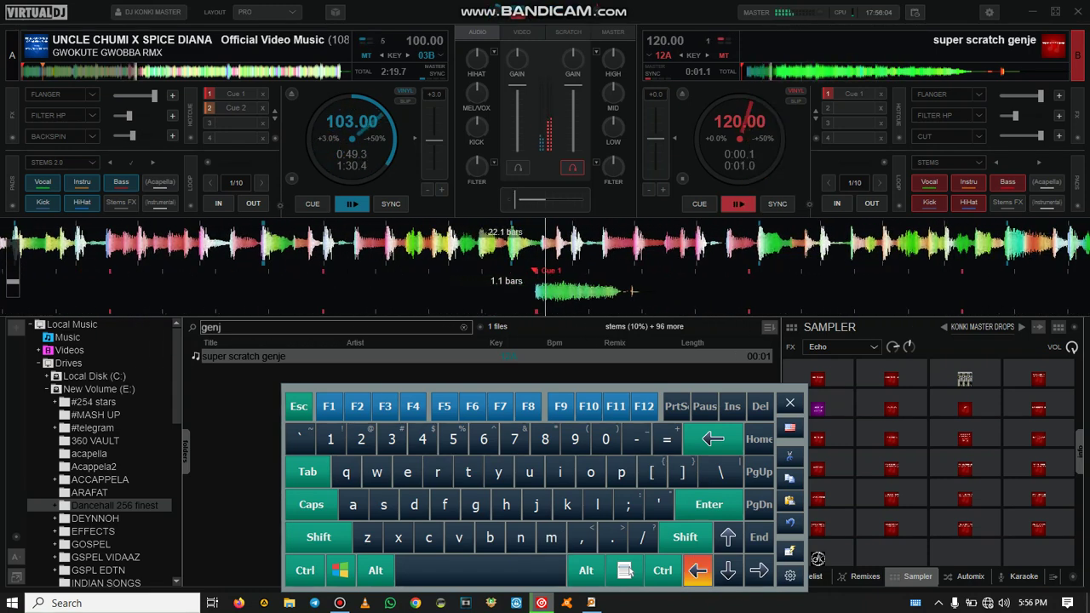
{"action": "key", "text": "m"}
{"action": "key", "text": "m"}
{"action": "key", "text": "Left"}
{"action": "key", "text": "Left"}
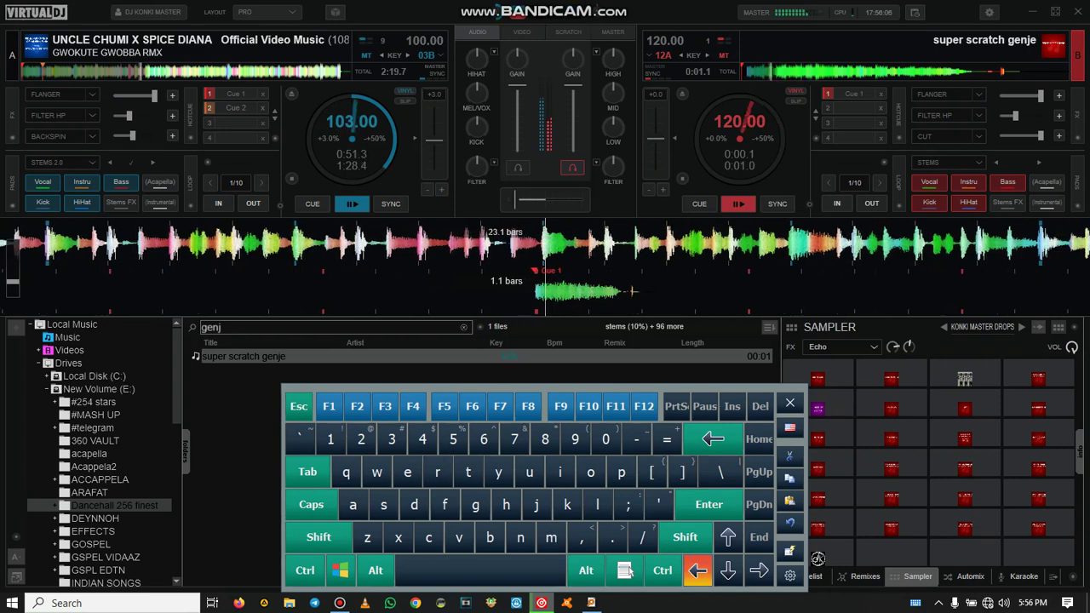
{"action": "key", "text": "m"}
{"action": "key", "text": "Left"}
{"action": "key", "text": "m"}
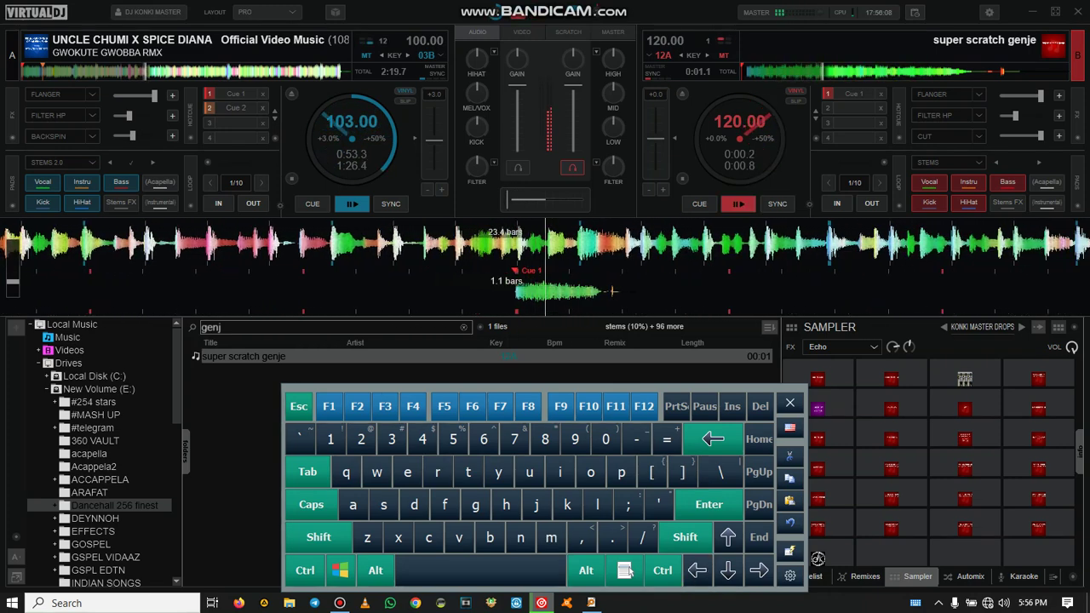
{"action": "key", "text": "m"}
{"action": "key", "text": "Left"}
{"action": "key", "text": "Left"}
{"action": "key", "text": "m"}
{"action": "key", "text": "g"}
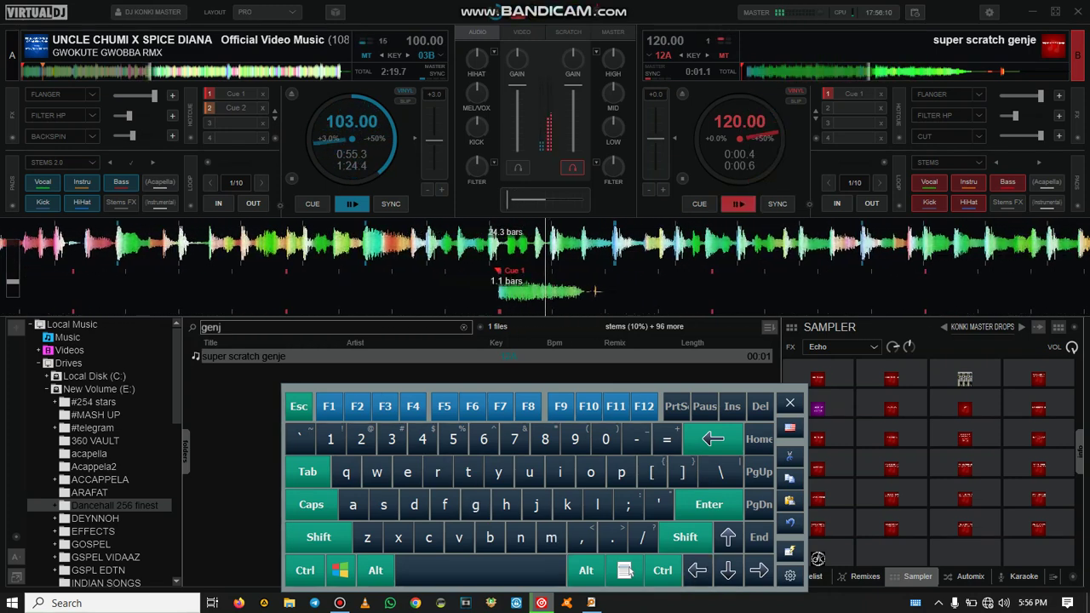
{"action": "key", "text": "m"}
{"action": "key", "text": "Left"}
{"action": "key", "text": "Left"}
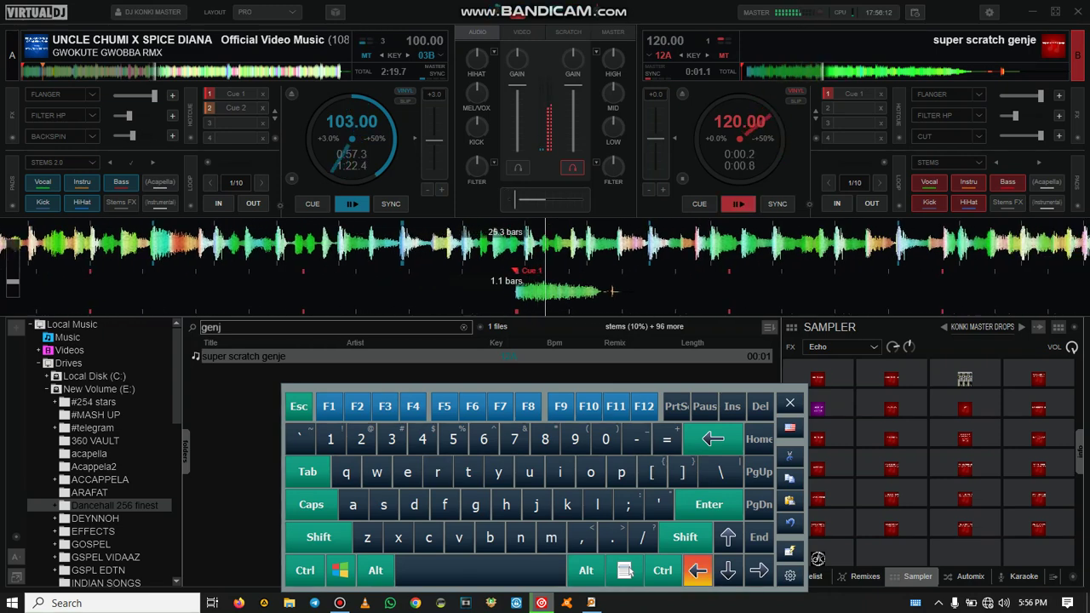
{"action": "key", "text": "m"}
{"action": "key", "text": "Left"}
{"action": "key", "text": "Left"}
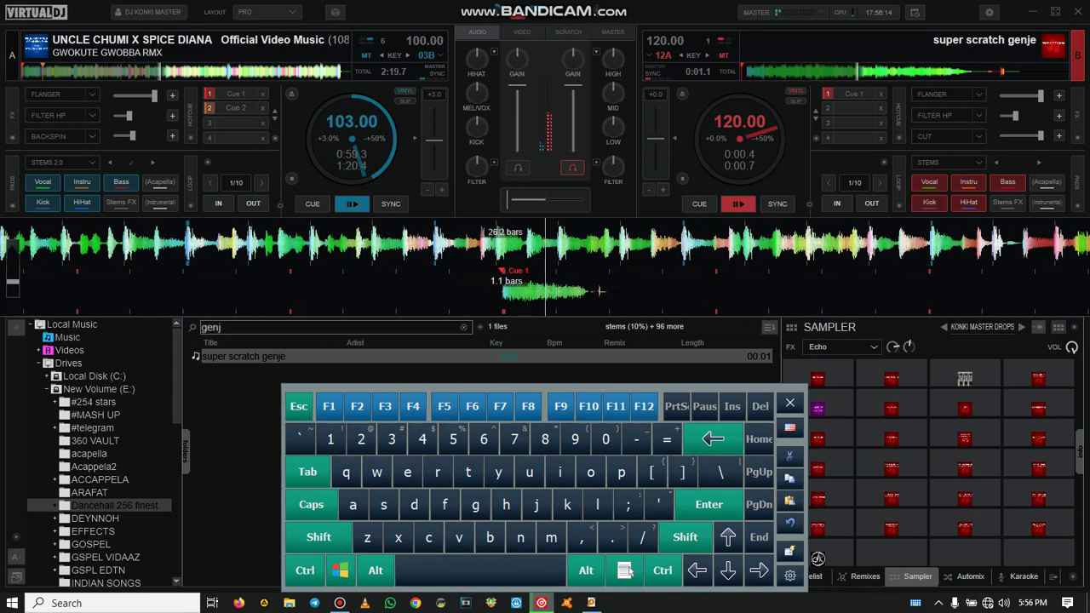
{"action": "key", "text": "Left"}
{"action": "key", "text": "m"}
{"action": "key", "text": "m"}
{"action": "key", "text": "m"}
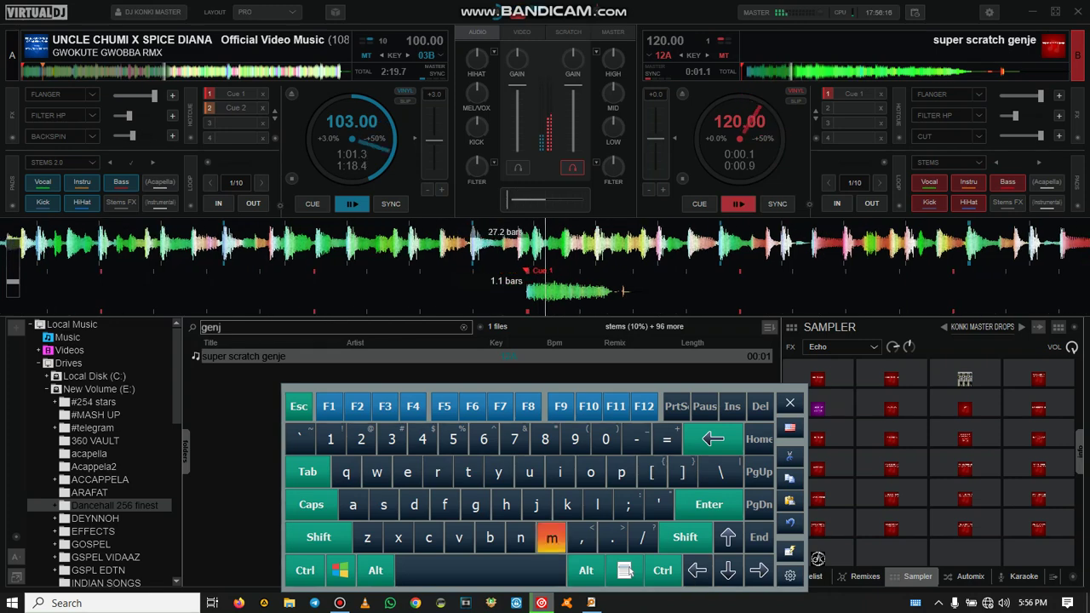
{"action": "key", "text": "Left"}
{"action": "key", "text": "m"}
{"action": "key", "text": "m"}
{"action": "key", "text": "Left"}
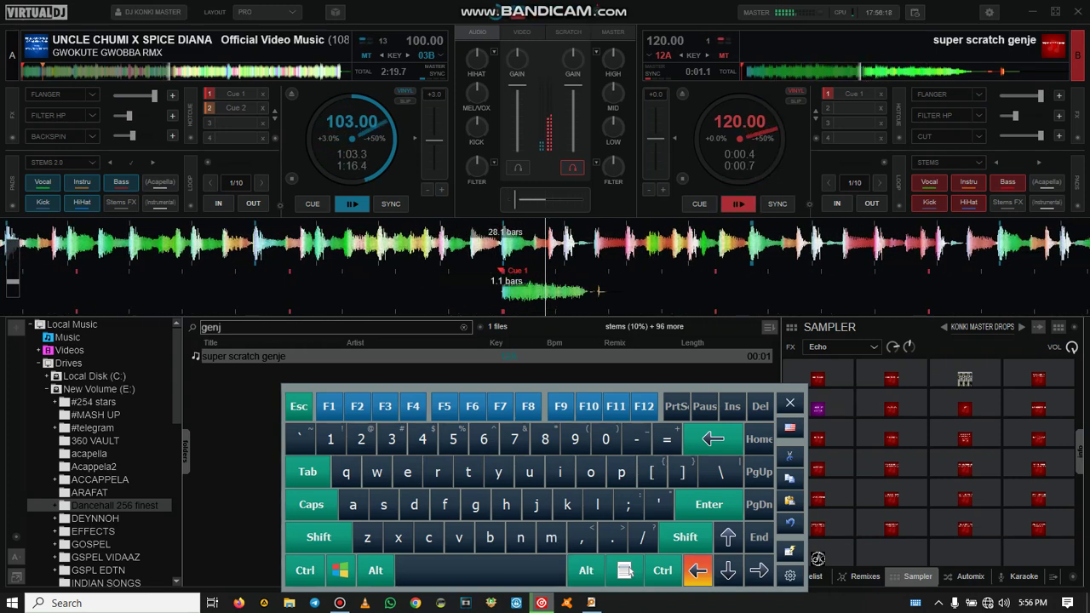
{"action": "key", "text": "m"}
{"action": "key", "text": "m"}
{"action": "key", "text": "m"}
{"action": "key", "text": "Left"}
{"action": "key", "text": "g"}
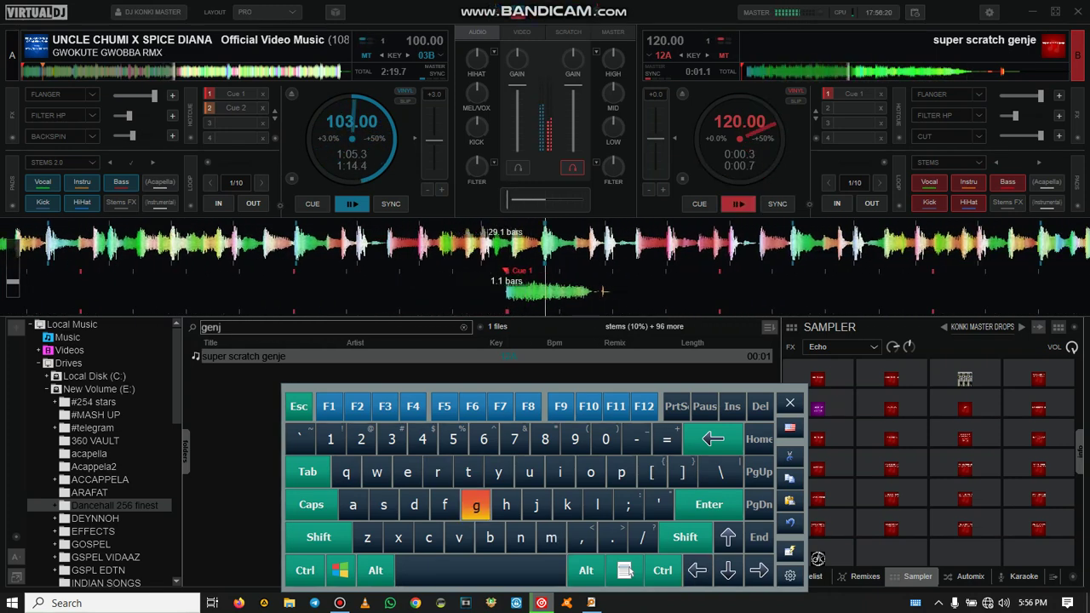
{"action": "key", "text": "m"}
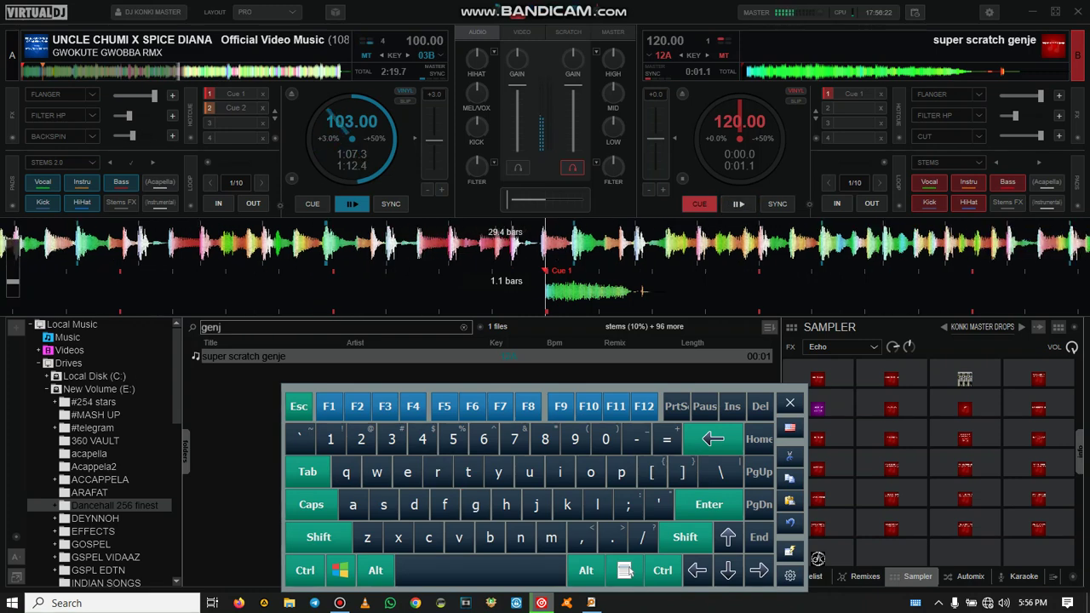
Resume chopping the deck B sample from its cue point in time with crossfader cuts
{"action": "key", "text": "m"}
{"action": "key", "text": "Left"}
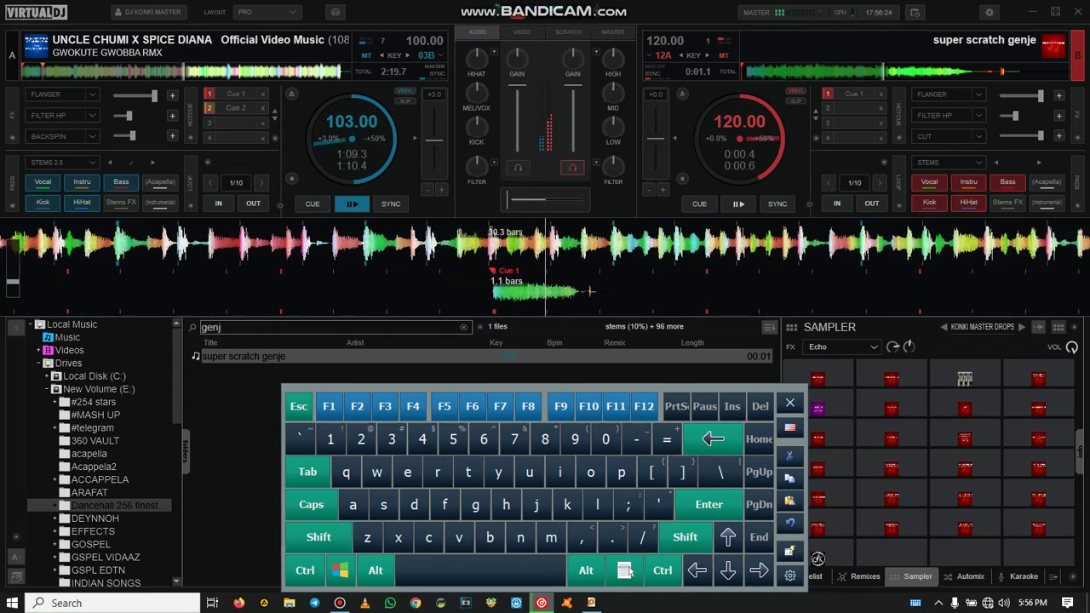
{"action": "key", "text": "m"}
{"action": "key", "text": "Left"}
{"action": "key", "text": "m"}
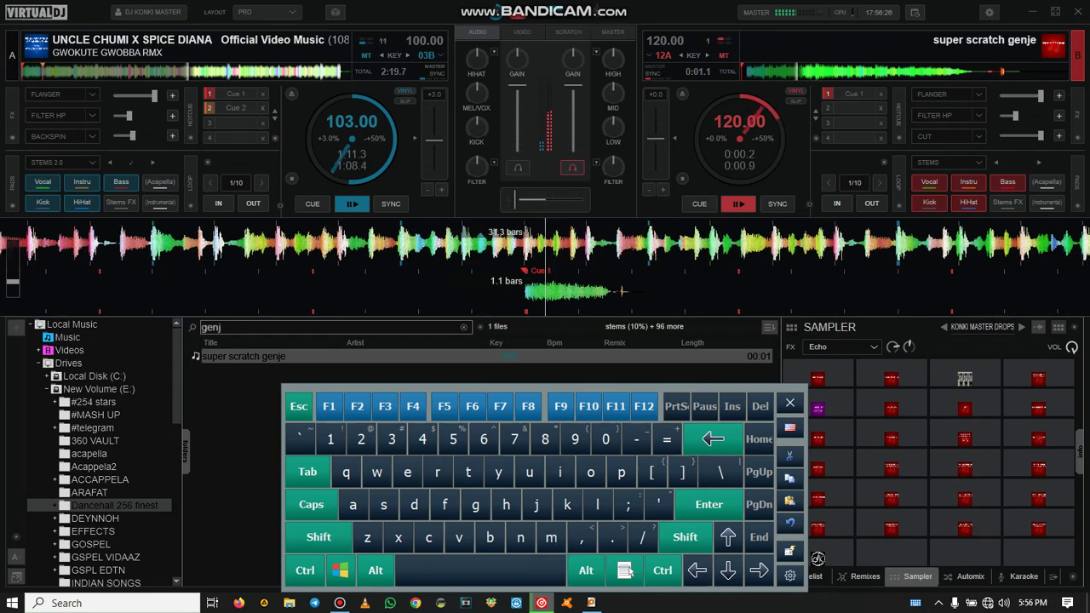
{"action": "key", "text": "m"}
{"action": "key", "text": "Left"}
{"action": "key", "text": "m"}
{"action": "key", "text": "m"}
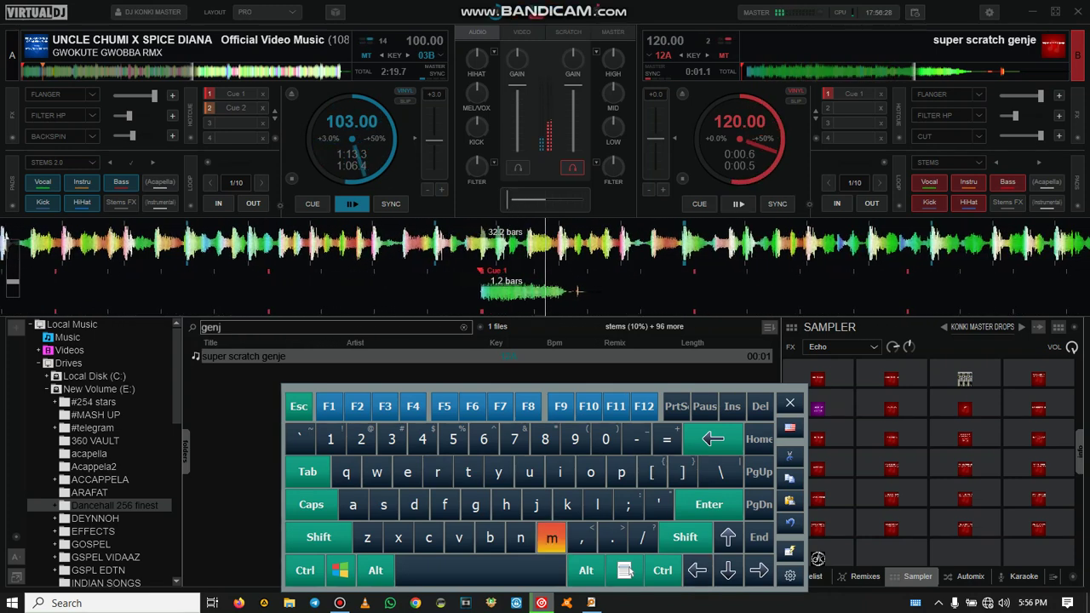
{"action": "key", "text": "Left"}
Turn on the Flanger effect on deck B and chop the sample from Cue 1 with repeated crossfader cuts
{"action": "key", "text": "g"}
{"action": "key", "text": "f"}
{"action": "key", "text": "m"}
{"action": "key", "text": "Left"}
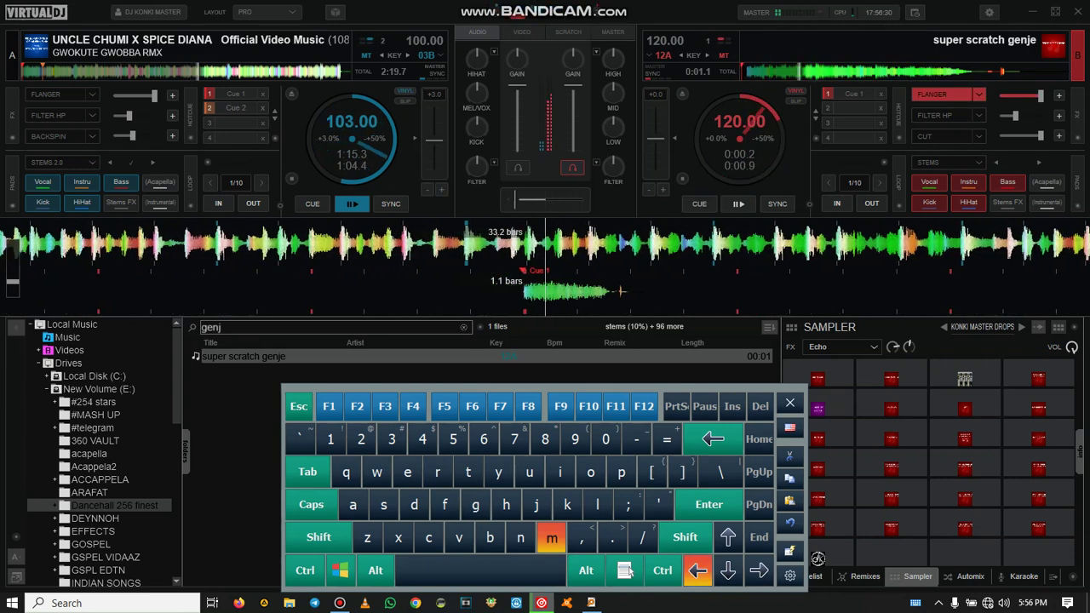
{"action": "key", "text": "Left"}
{"action": "key", "text": "m"}
{"action": "key", "text": "m"}
{"action": "key", "text": "Left"}
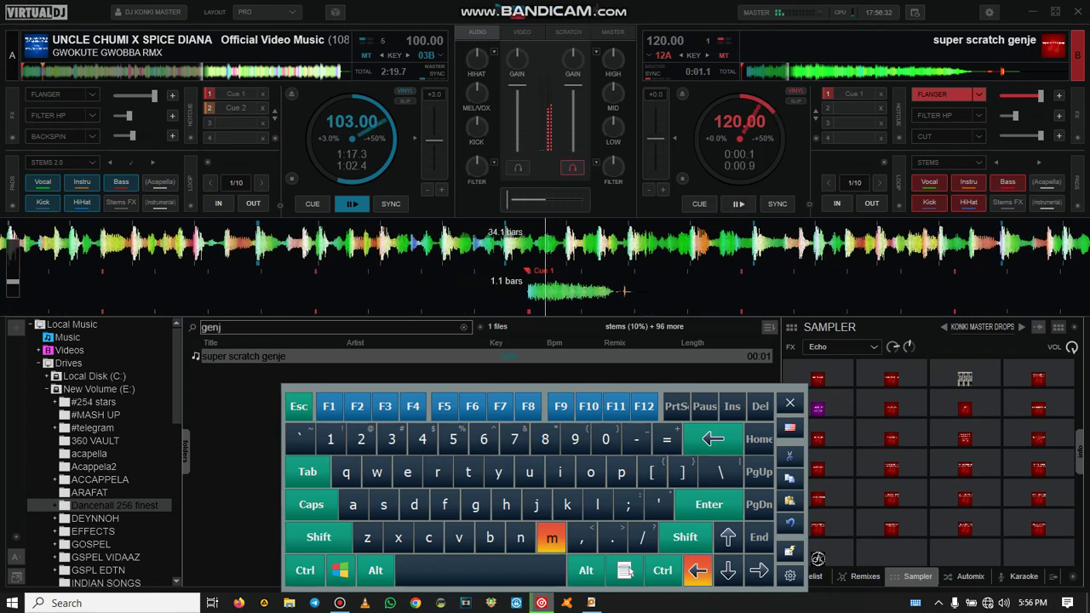
{"action": "key", "text": "Left"}
{"action": "key", "text": "Left"}
{"action": "key", "text": "Left"}
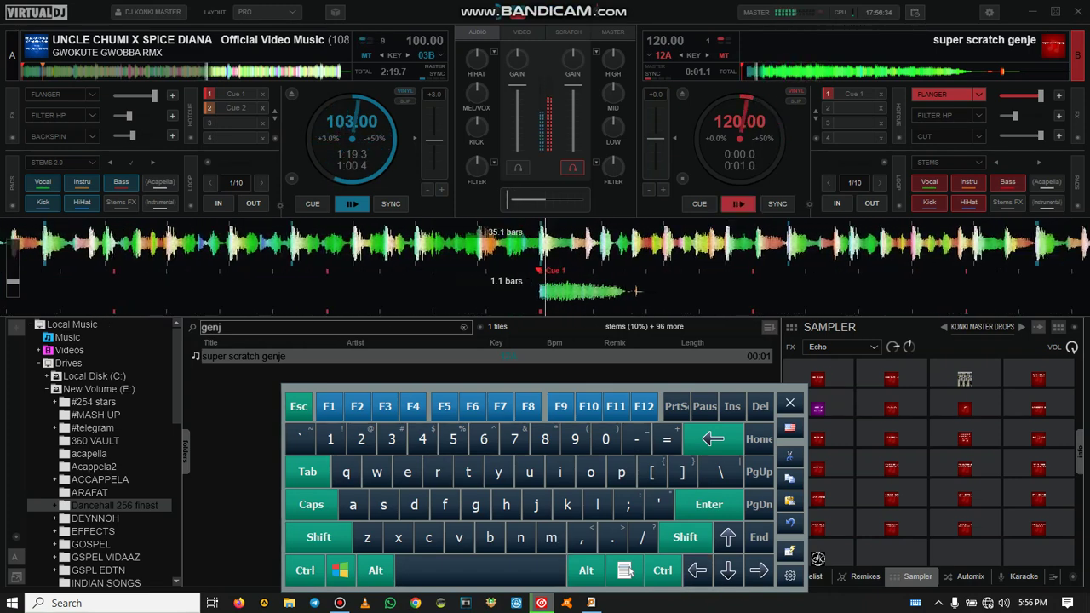
{"action": "key", "text": "m"}
{"action": "key", "text": "Left"}
{"action": "key", "text": "Left"}
{"action": "key", "text": "Left"}
{"action": "key", "text": "m"}
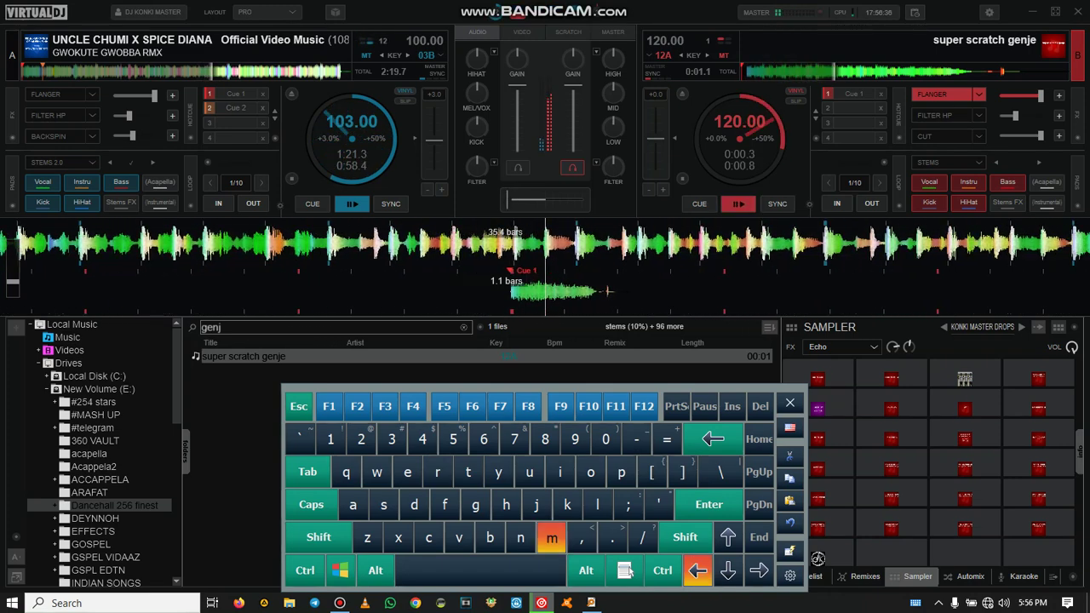
{"action": "key", "text": "Left"}
{"action": "key", "text": "Left"}
{"action": "key", "text": "m"}
{"action": "key", "text": "Left"}
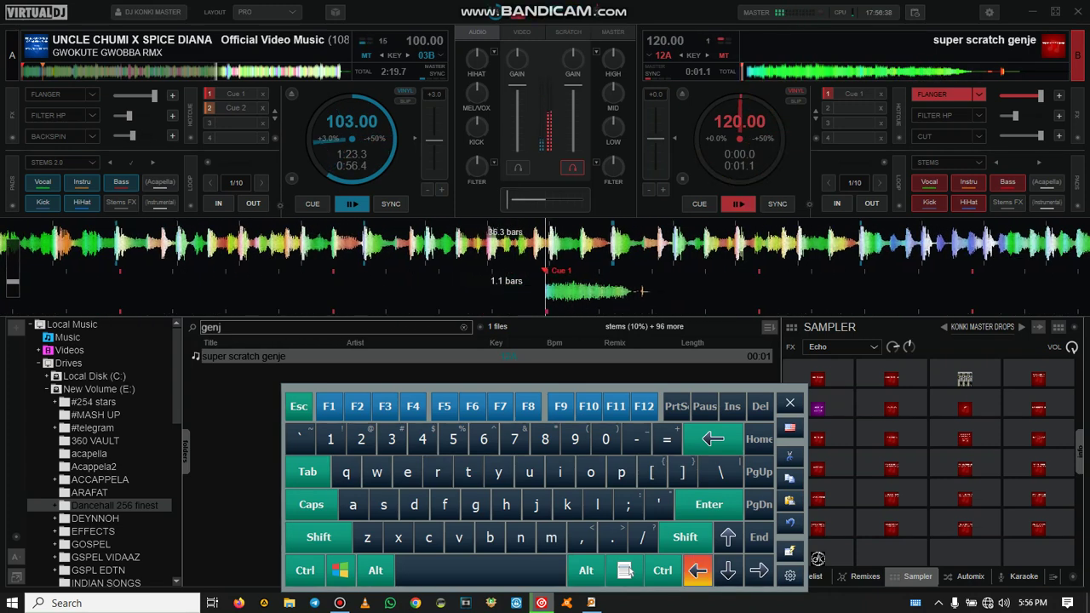
Scratch the deck B sample backward with the Flanger on, cutting the crossfader toward deck A between scratches
{"action": "key", "text": "v"}
{"action": "key", "text": "Left"}
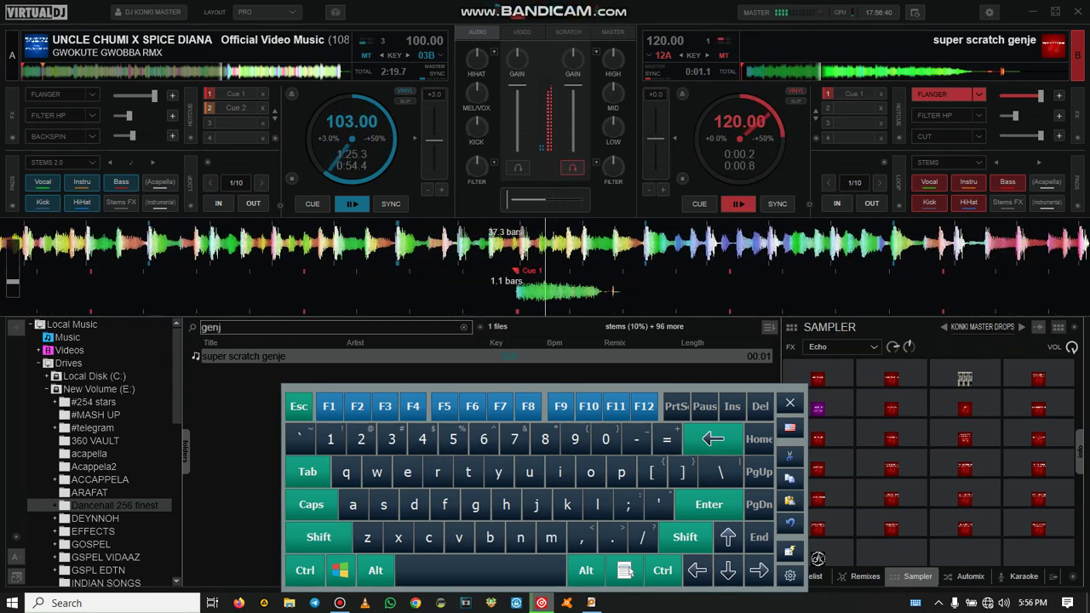
{"action": "key", "text": "v"}
{"action": "key", "text": "Left"}
{"action": "key", "text": "v"}
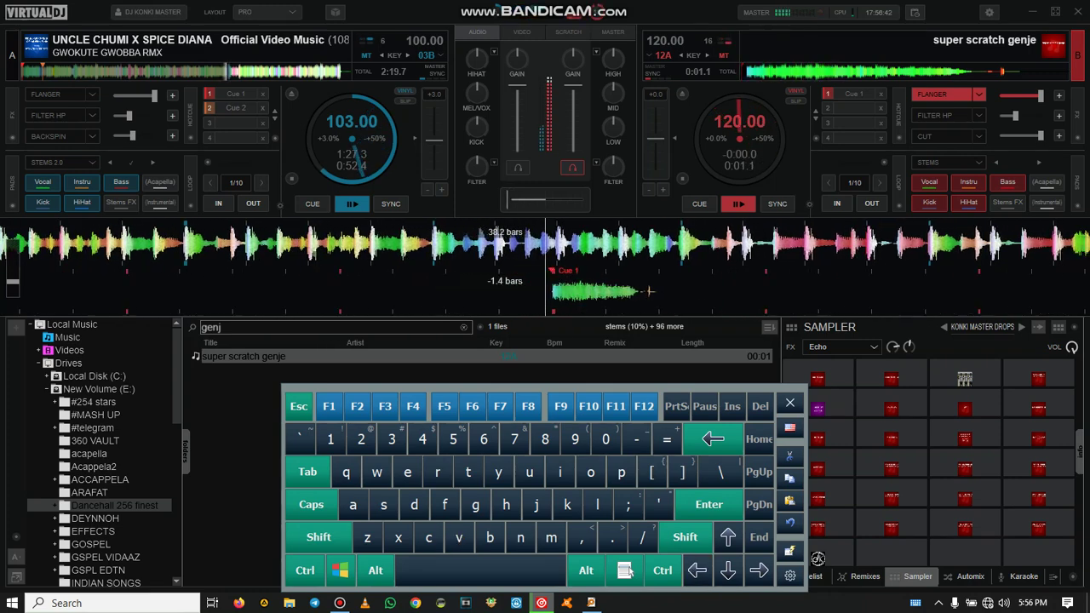
{"action": "key", "text": "Left"}
{"action": "key", "text": "v"}
{"action": "key", "text": "v"}
{"action": "key", "text": "Left"}
{"action": "key", "text": "v"}
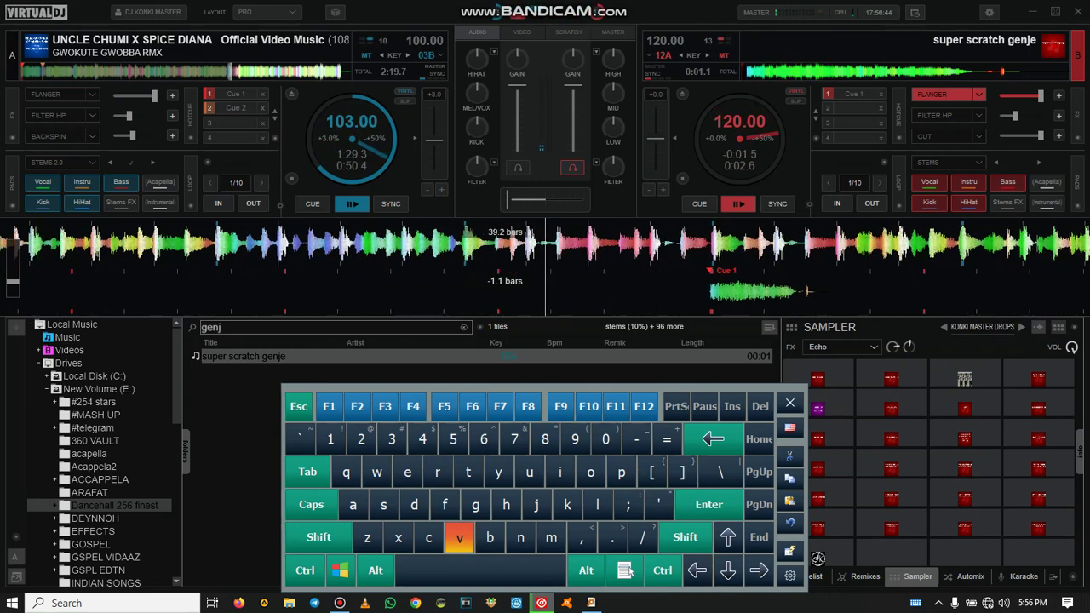
Chop the deck B sample around Cue 1 in a long rhythmic run of crossfader cuts with the Flanger still on
{"action": "key", "text": "Left"}
{"action": "key", "text": "v"}
{"action": "key", "text": "Left"}
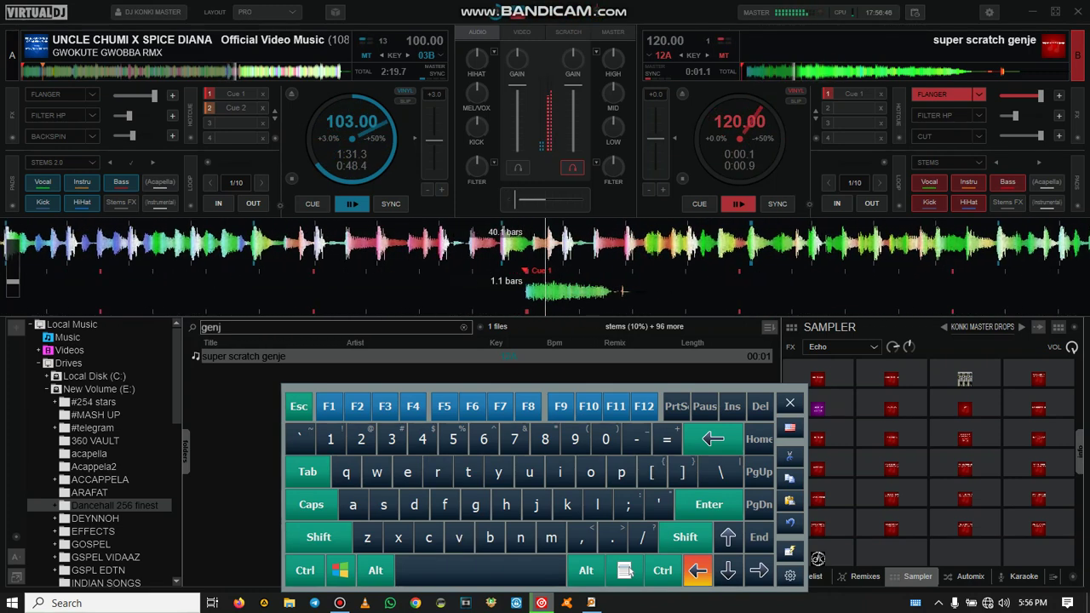
{"action": "key", "text": "v"}
{"action": "key", "text": "Left"}
{"action": "key", "text": "Left"}
{"action": "key", "text": "v"}
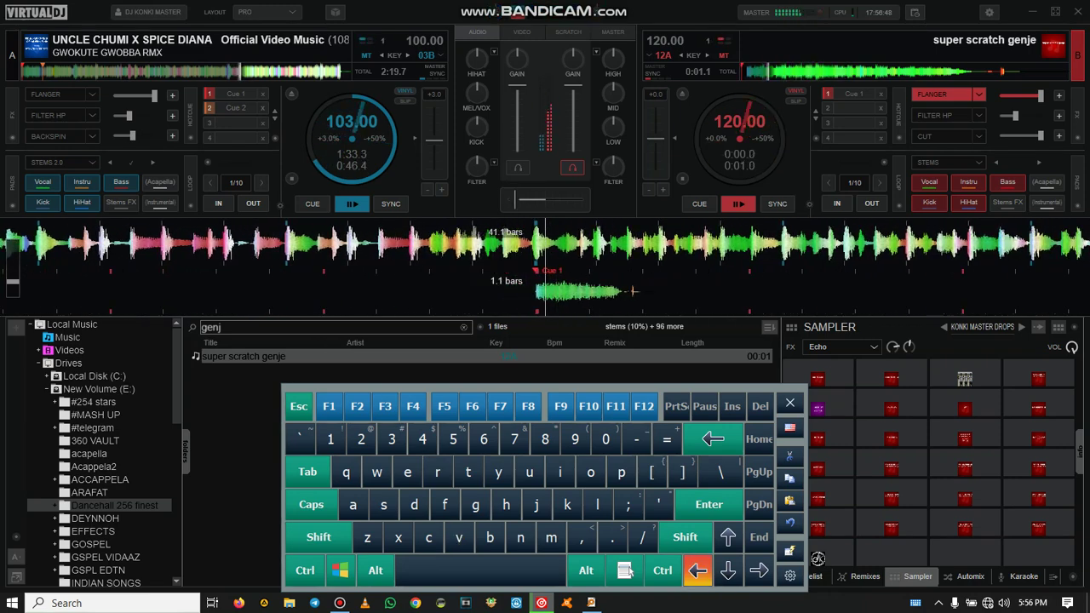
{"action": "key", "text": "v"}
{"action": "key", "text": "Left"}
{"action": "key", "text": "v"}
{"action": "key", "text": "Left"}
{"action": "key", "text": "v"}
{"action": "key", "text": "Left"}
{"action": "key", "text": "v"}
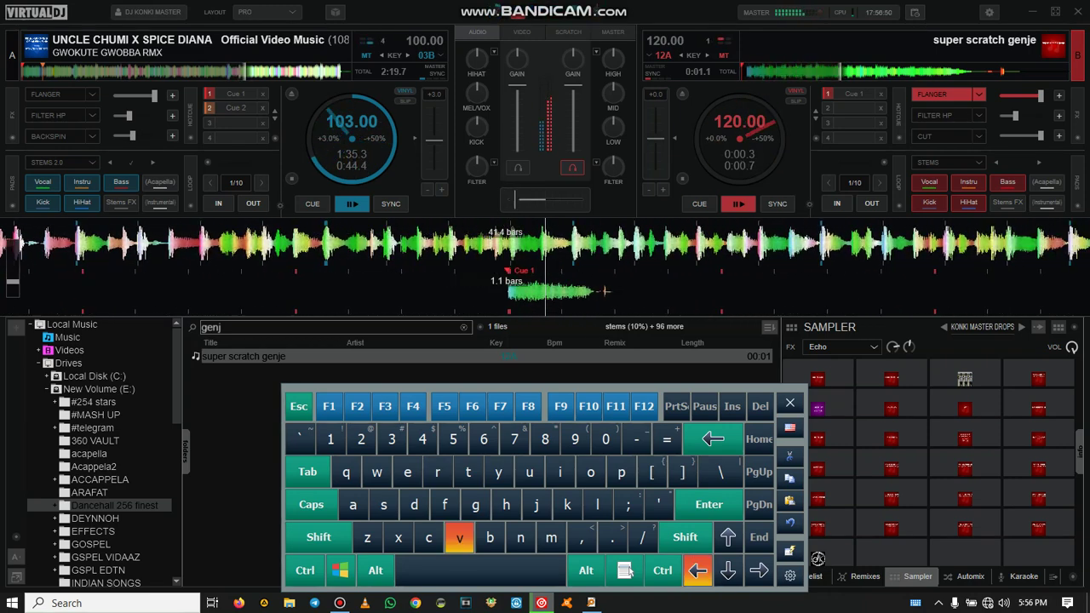
{"action": "key", "text": "v"}
{"action": "key", "text": "Left"}
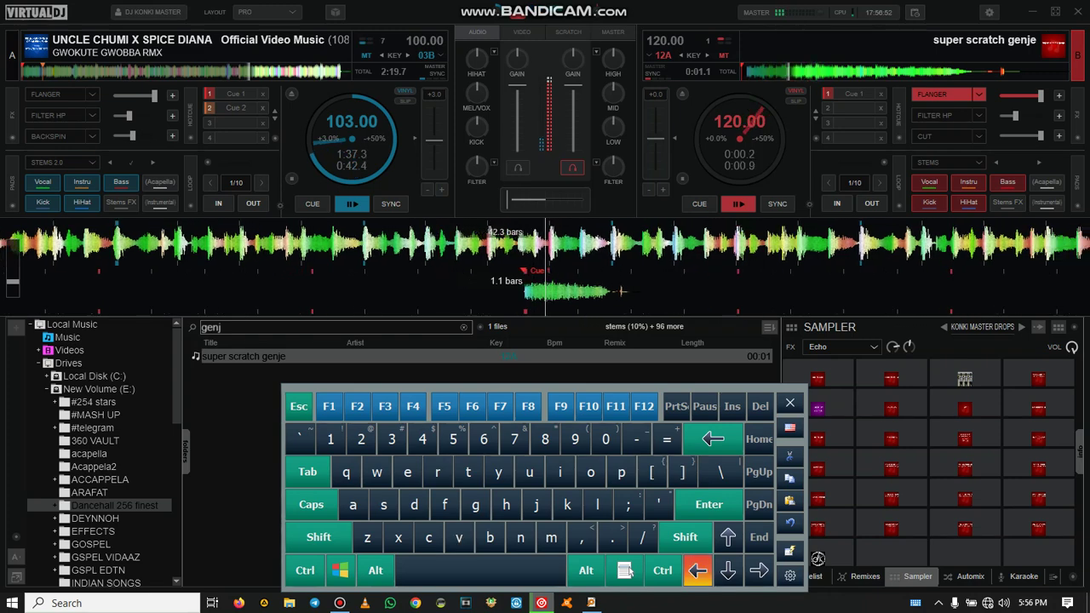
{"action": "key", "text": "v"}
{"action": "key", "text": "Left"}
{"action": "key", "text": "v"}
{"action": "key", "text": "Left"}
{"action": "key", "text": "v"}
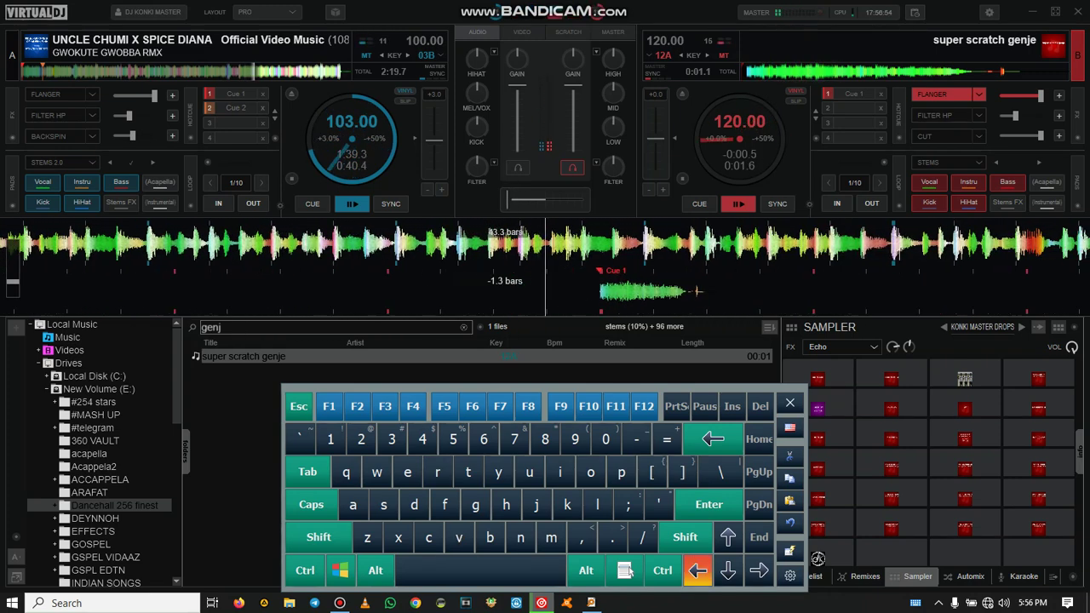
Finish the Flanger scratch on deck B with a few more crossfader cuts and lower deck B's volume fader slightly
{"action": "key", "text": "m"}
{"action": "key", "text": "Left"}
{"action": "key", "text": "m"}
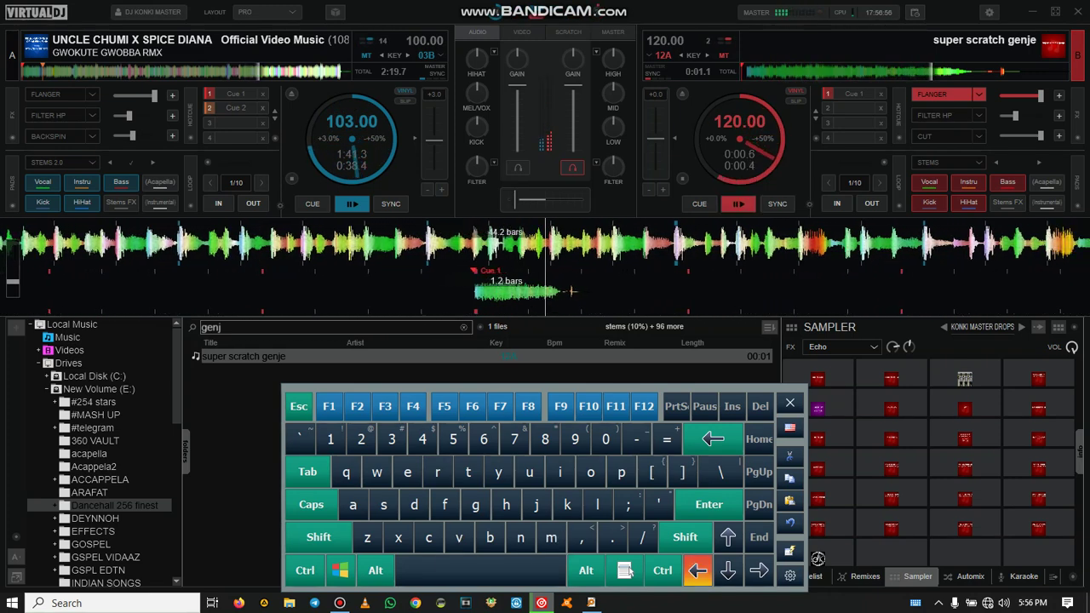
{"action": "key", "text": "Left"}
{"action": "key", "text": "Left"}
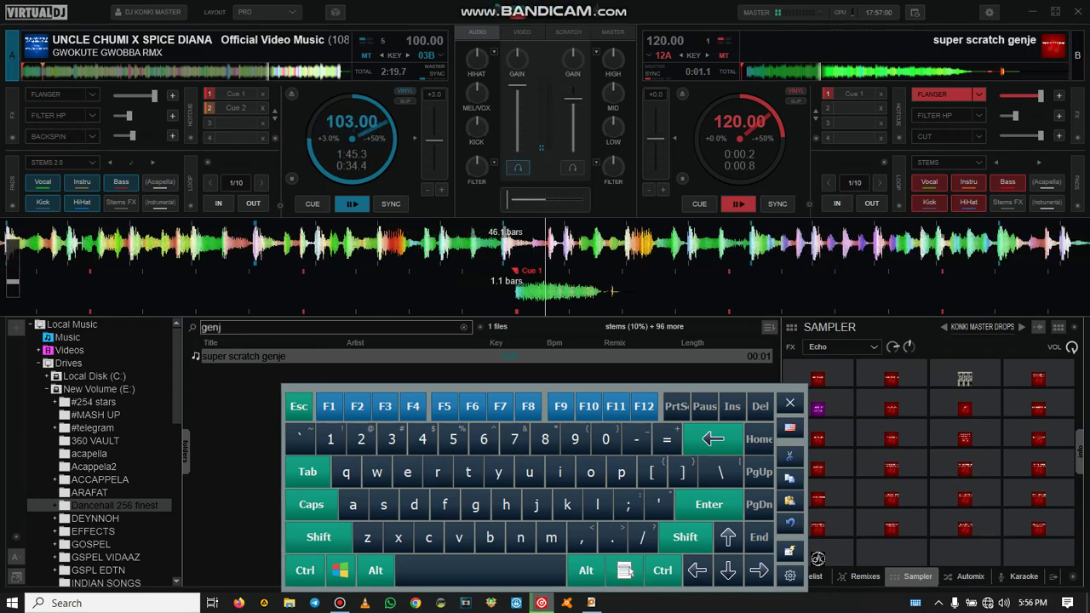
Jump the deck A track to Cue 2 and make deck B the active deck
{"action": "key", "text": "2"}
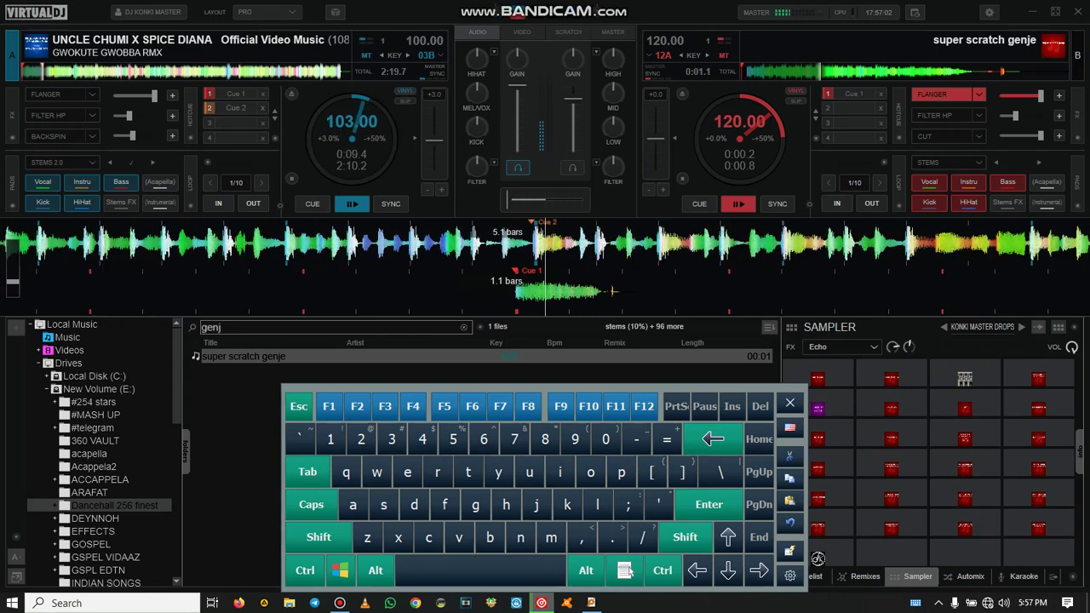
{"action": "key", "text": "Right"}
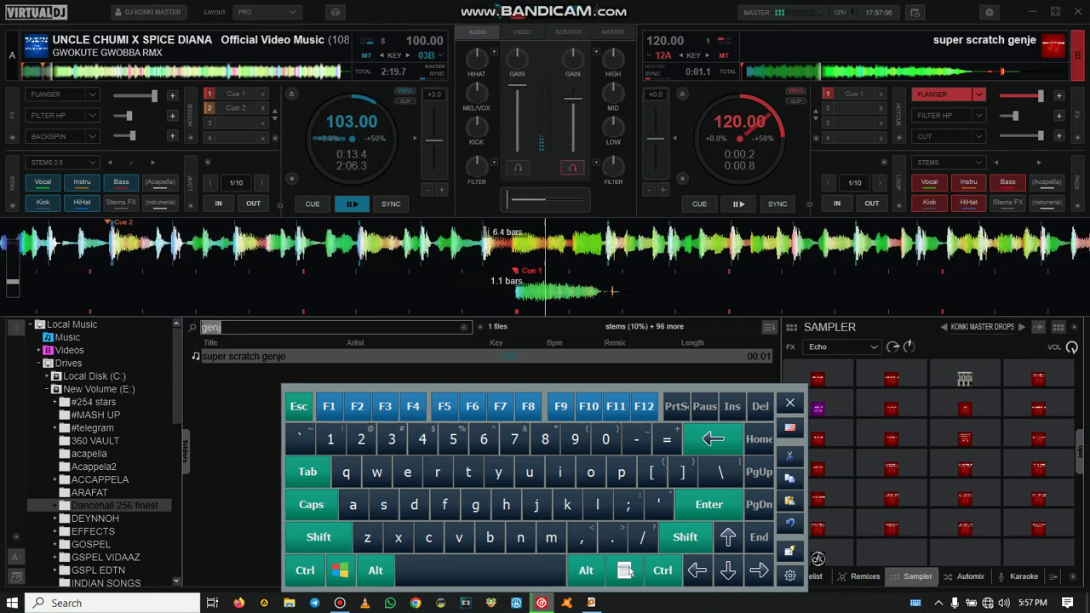
Search the library for "mott" and load the first NI MOTOOO result on deck B, ready at Cue 1
{"action": "type", "text": "mott"}
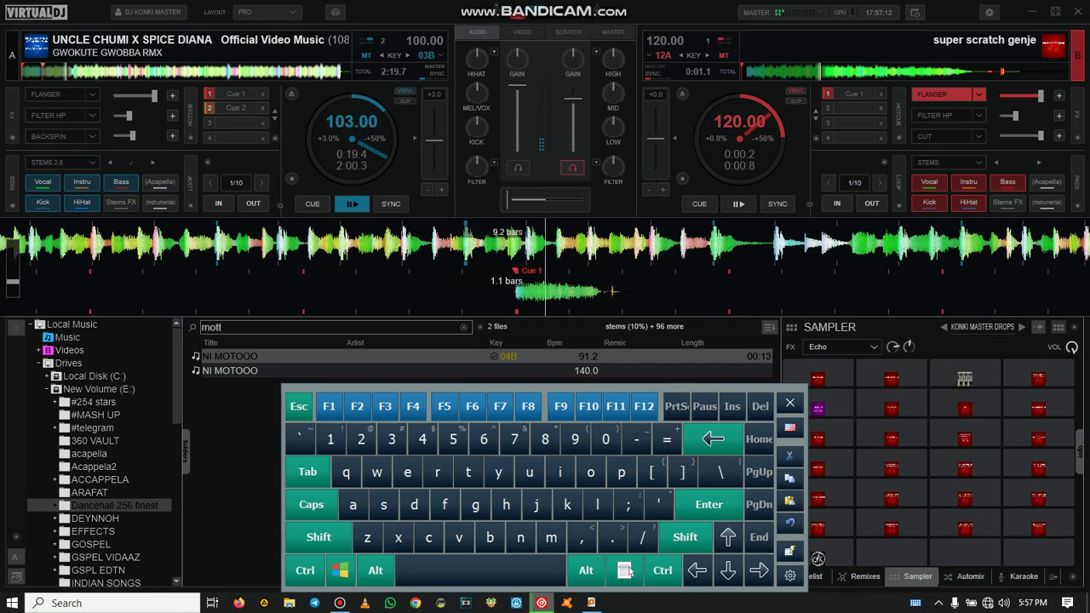
{"action": "key", "text": "h"}
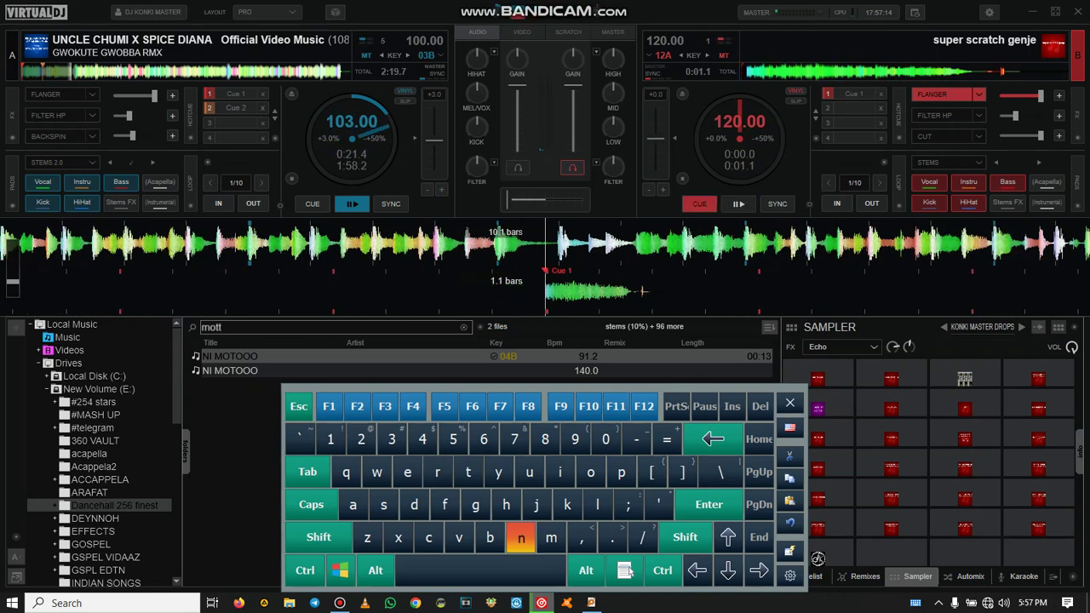
{"action": "key", "text": "1"}
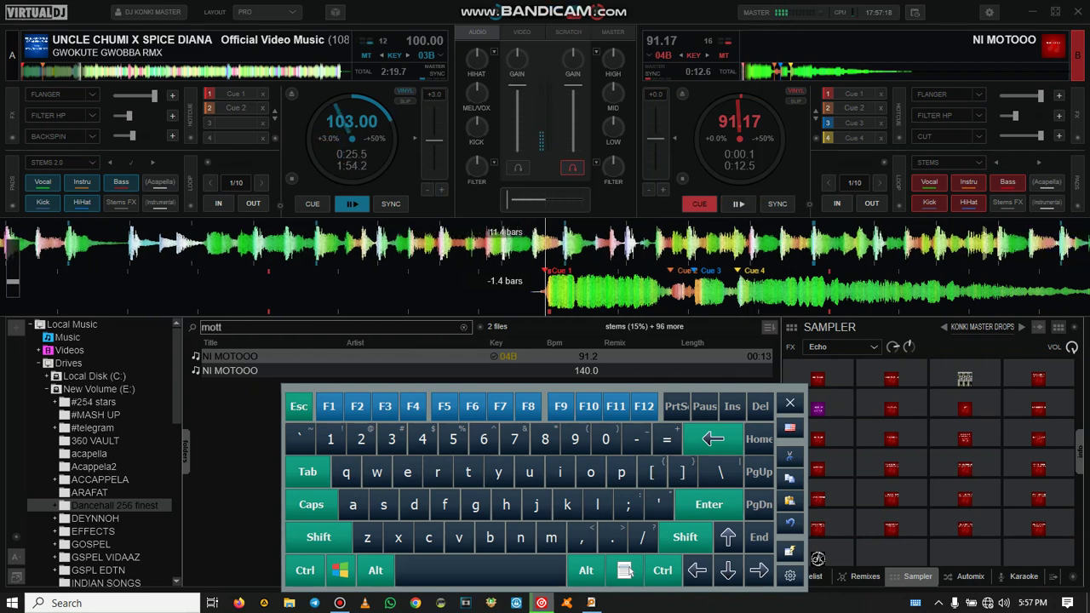
{"action": "key", "text": "Tab"}
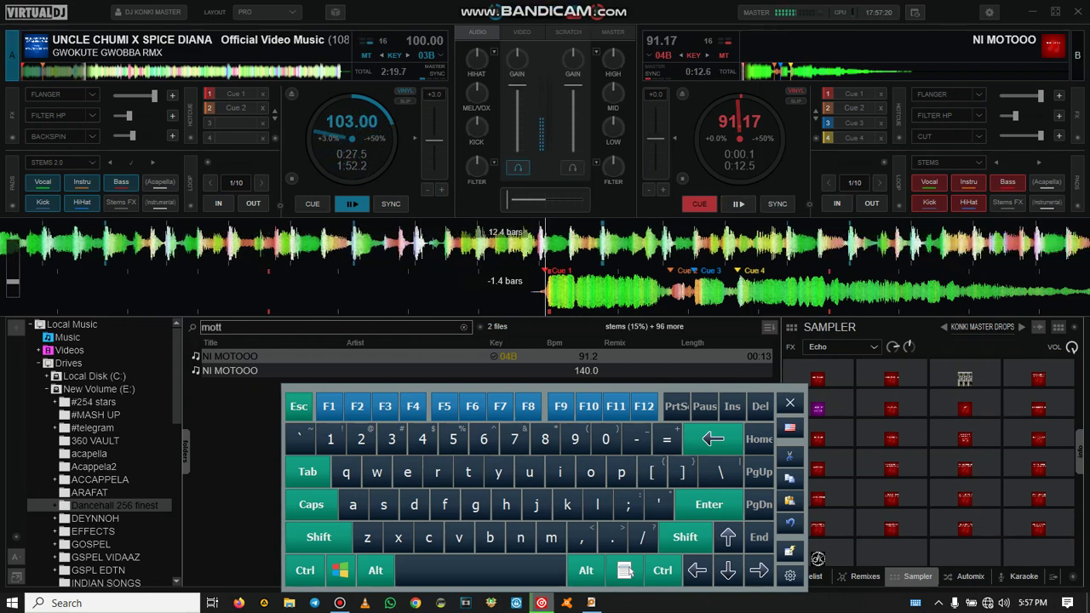
{"action": "key", "text": "Tab"}
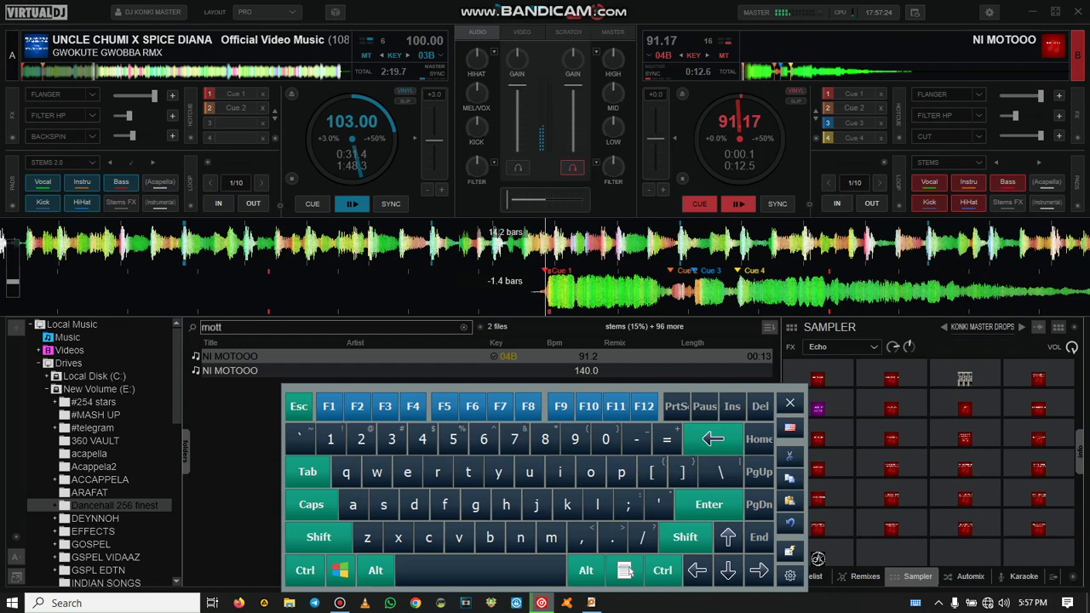
Start scratching NI MOTOOO on deck B from Cue 1 with crossfader cuts over the deck A track
{"action": "key", "text": "Left"}
{"action": "key", "text": "v"}
{"action": "key", "text": "Left"}
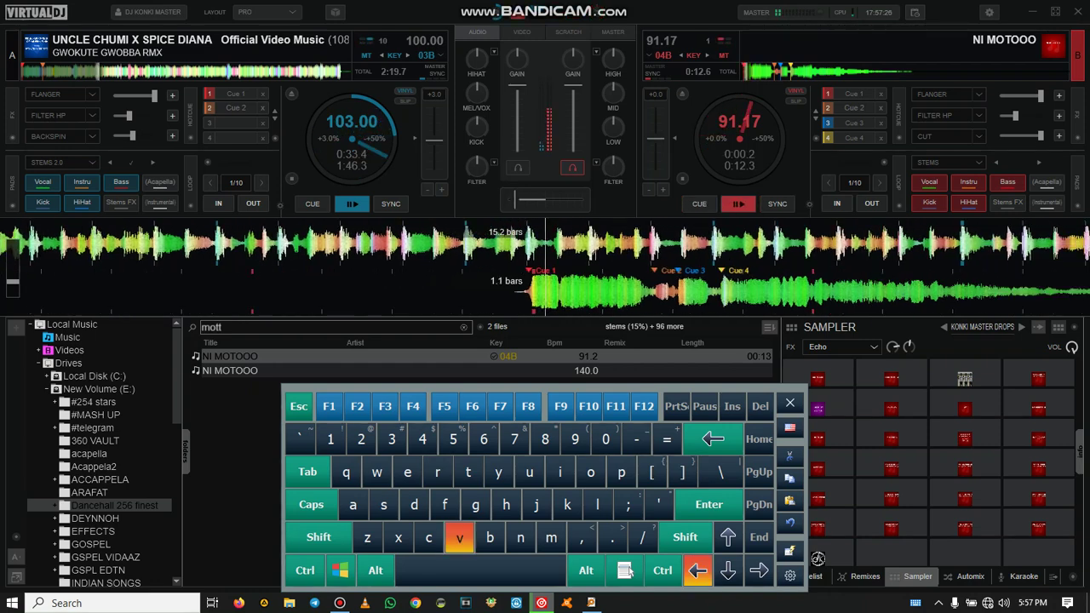
{"action": "key", "text": "Left"}
{"action": "key", "text": "Left"}
Stab the opening phrase after Cue 1 on deck B repeatedly, cutting the crossfader between stabs
{"action": "key", "text": "m"}
{"action": "key", "text": "m"}
{"action": "key", "text": "m"}
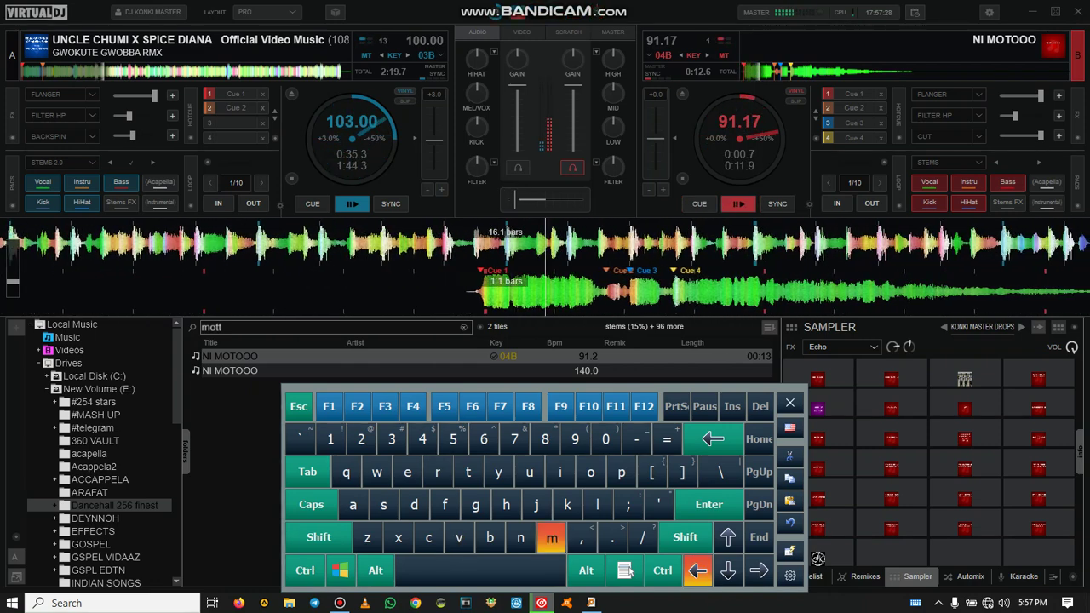
{"action": "key", "text": "Left"}
{"action": "key", "text": "Left"}
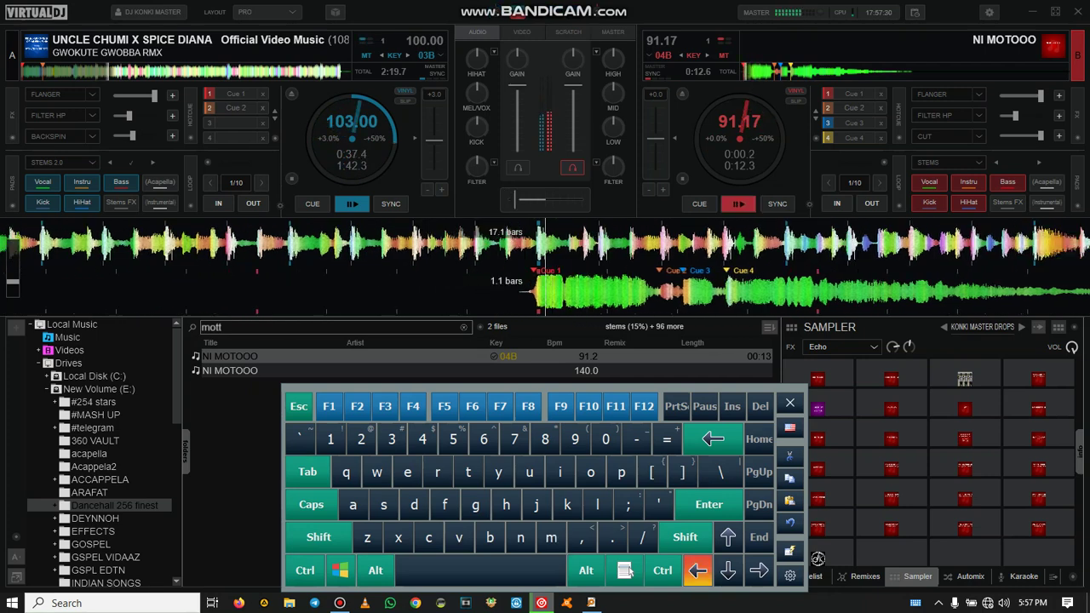
{"action": "key", "text": "m"}
{"action": "key", "text": "m"}
{"action": "key", "text": "h"}
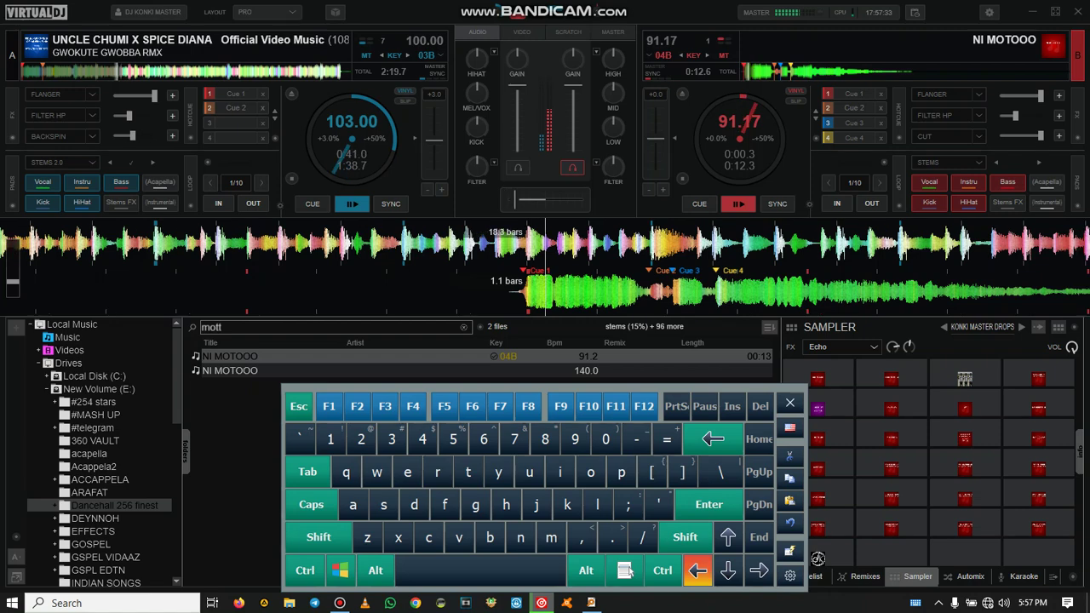
{"action": "key", "text": "m"}
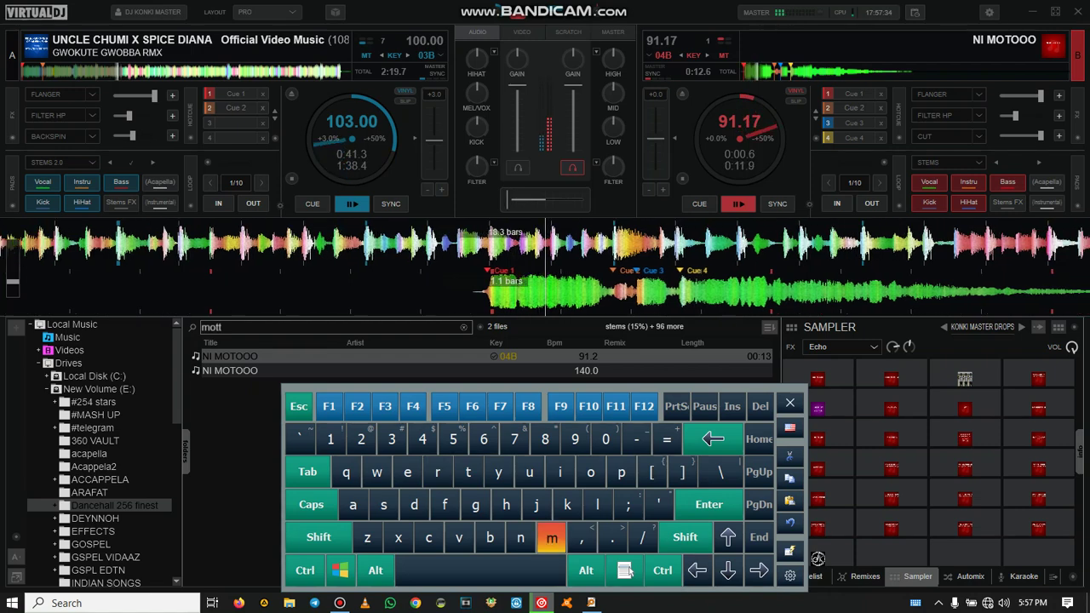
{"action": "key", "text": "Left"}
{"action": "key", "text": "m"}
{"action": "key", "text": "Left"}
{"action": "key", "text": "m"}
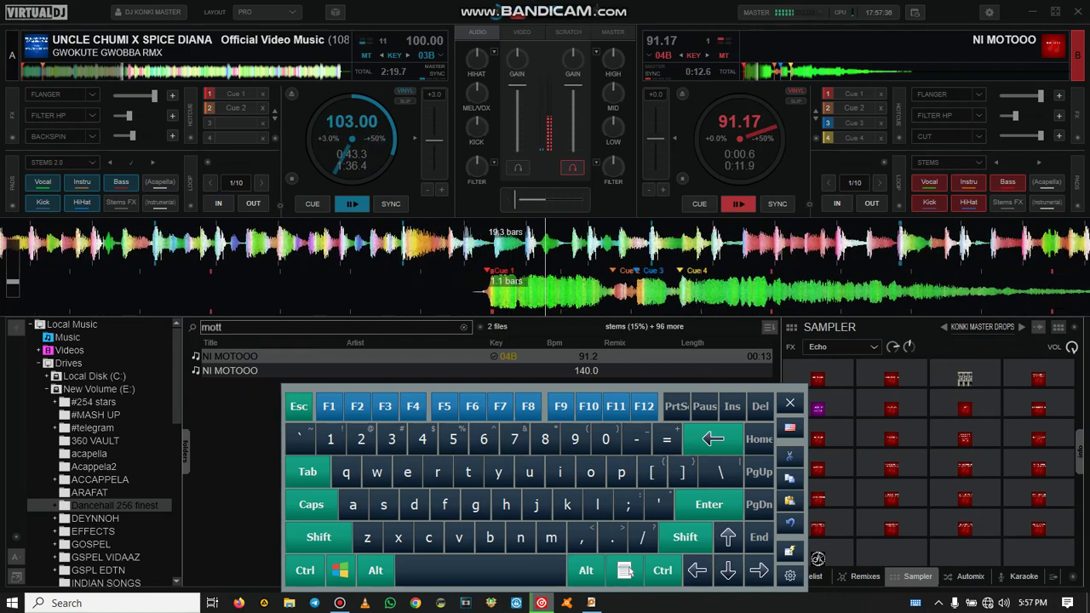
Let the deck B sample run further toward Cue 2 while chopping it with alternating crossfader cuts
{"action": "key", "text": "x"}
{"action": "key", "text": "Left"}
{"action": "key", "text": "x"}
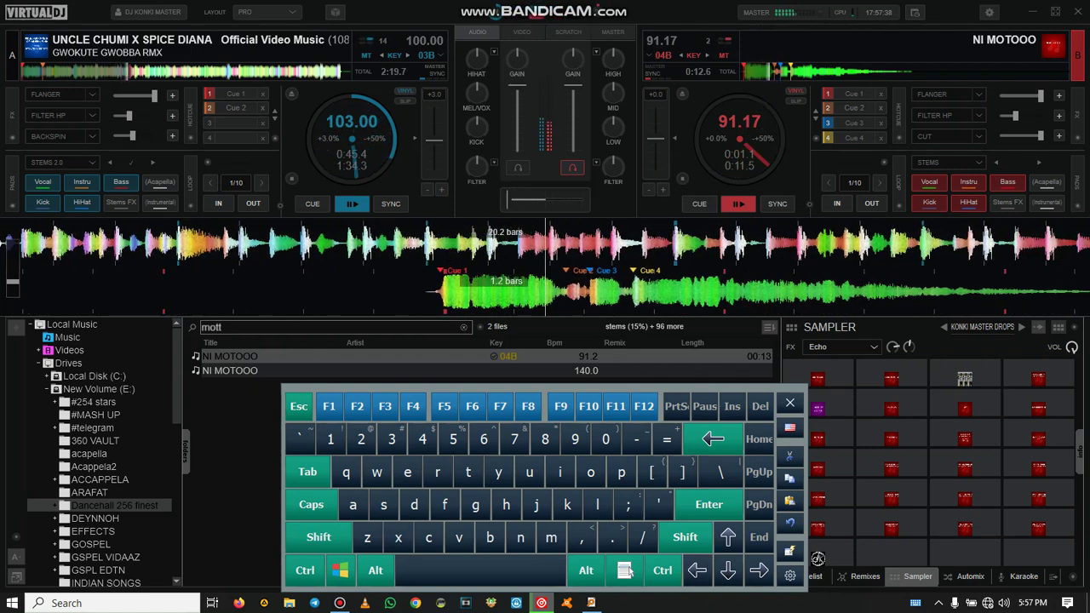
{"action": "key", "text": "Left"}
{"action": "key", "text": "z"}
{"action": "key", "text": "Left"}
Chop the part of NI MOTOOO around Cue 4 on deck B with repeated crossfader cuts
{"action": "key", "text": "grave"}
{"action": "key", "text": "grave"}
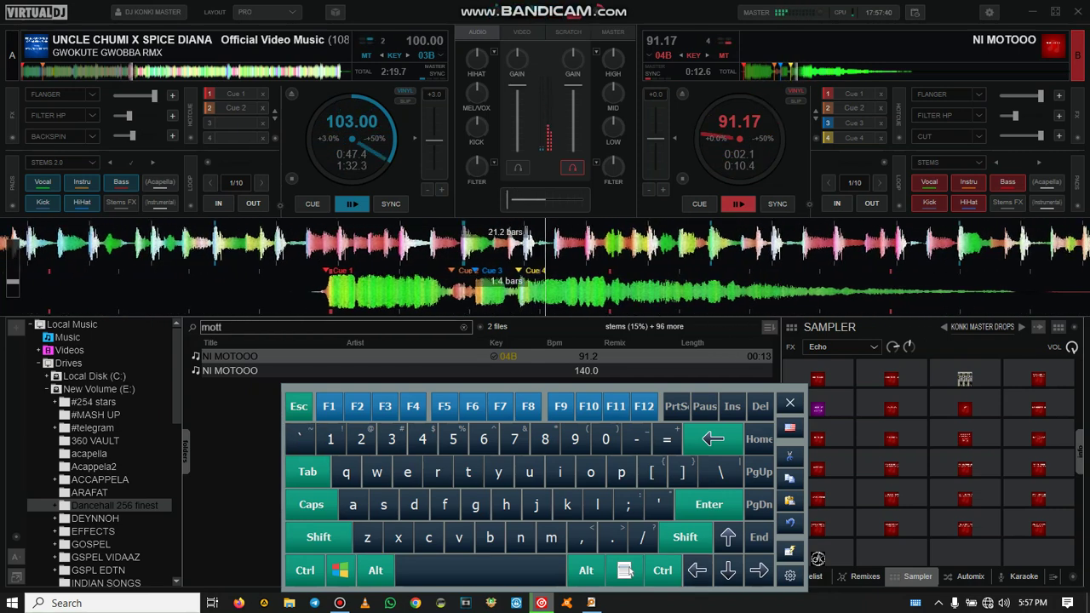
{"action": "key", "text": "Left"}
{"action": "key", "text": "Left"}
{"action": "key", "text": "grave"}
{"action": "key", "text": "grave"}
{"action": "key", "text": "Left"}
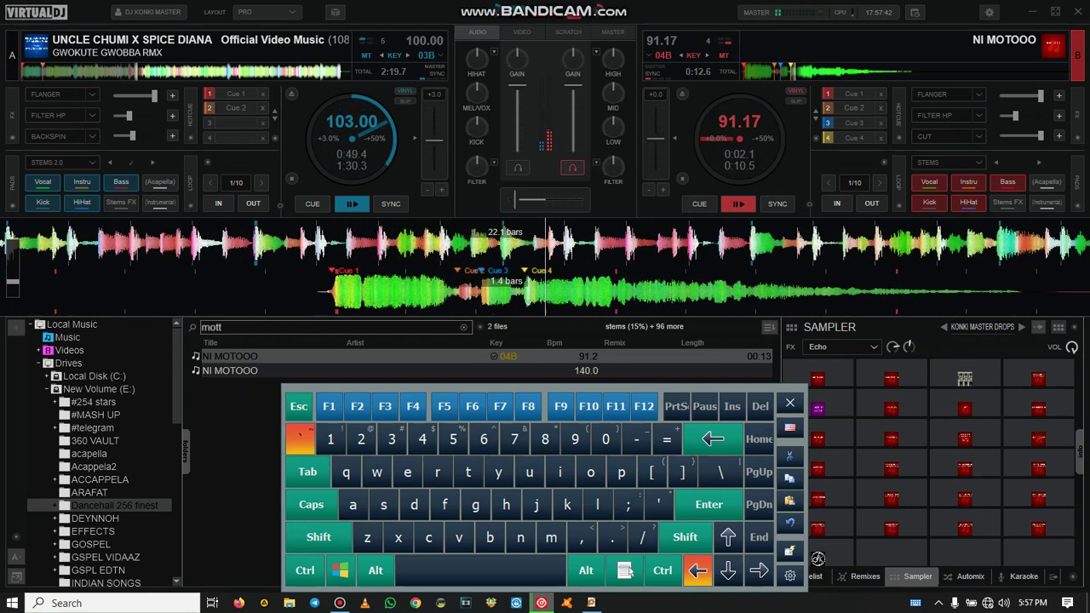
{"action": "key", "text": "grave"}
{"action": "key", "text": "Left"}
{"action": "key", "text": "grave"}
{"action": "key", "text": "grave"}
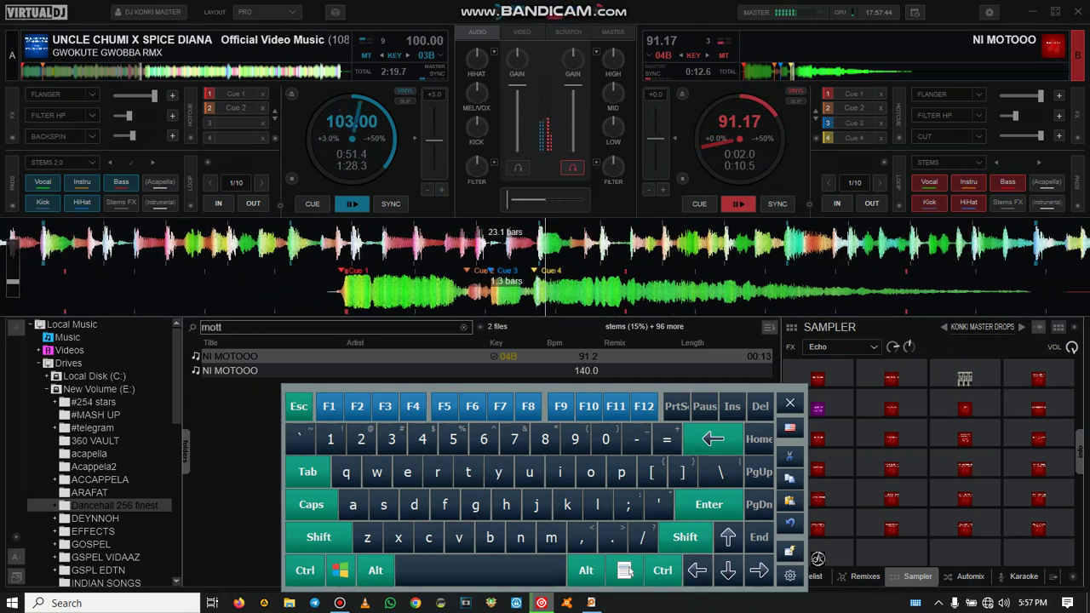
Bring deck B back to Cue 1 and scratch the start of NI MOTOOO with quick crossfader cuts
{"action": "key", "text": "Left"}
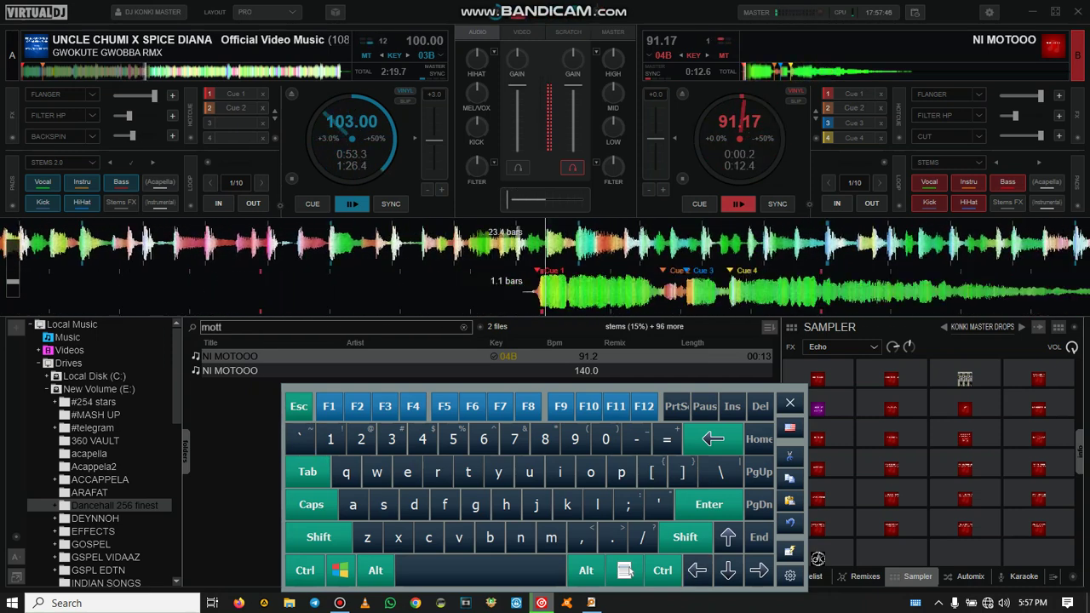
{"action": "key", "text": "Left"}
{"action": "key", "text": "Left"}
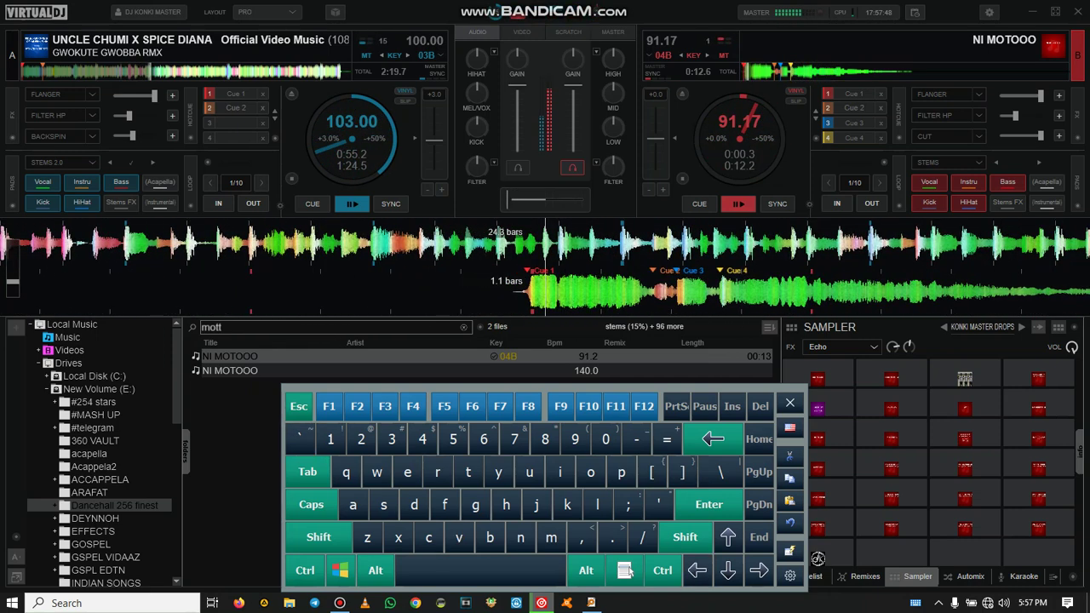
{"action": "key", "text": "Left"}
{"action": "key", "text": "v"}
{"action": "key", "text": "Left"}
{"action": "key", "text": "v"}
{"action": "key", "text": "v"}
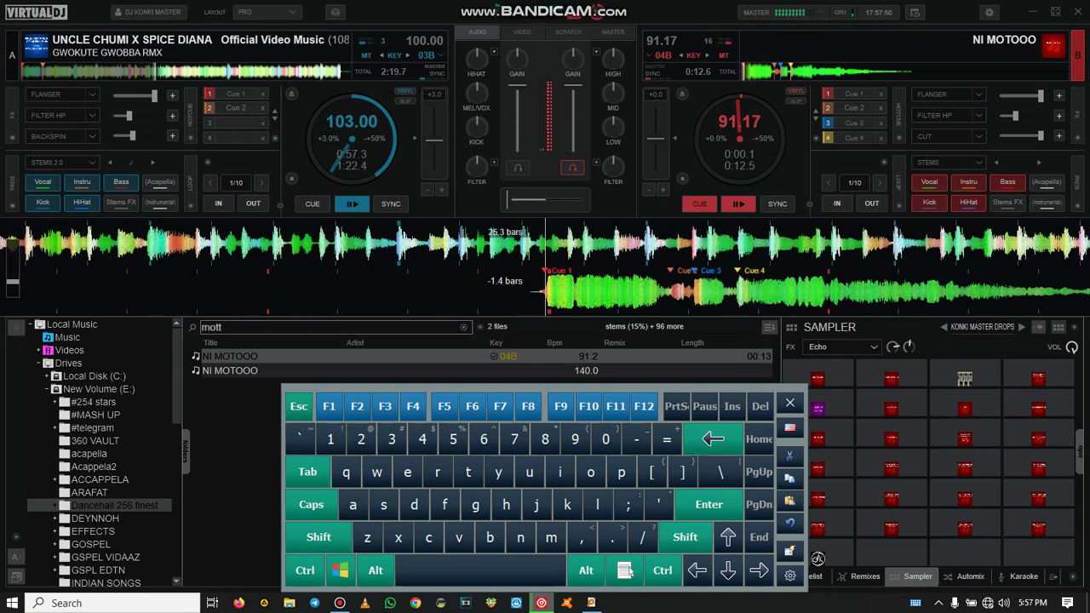
Perform a long run of stabs on the phrase just after Cue 1 on deck B with rhythmic crossfader cuts
{"action": "key", "text": "Left"}
{"action": "key", "text": "m"}
{"action": "key", "text": "Left"}
{"action": "key", "text": "m"}
{"action": "key", "text": "Left"}
{"action": "key", "text": "m"}
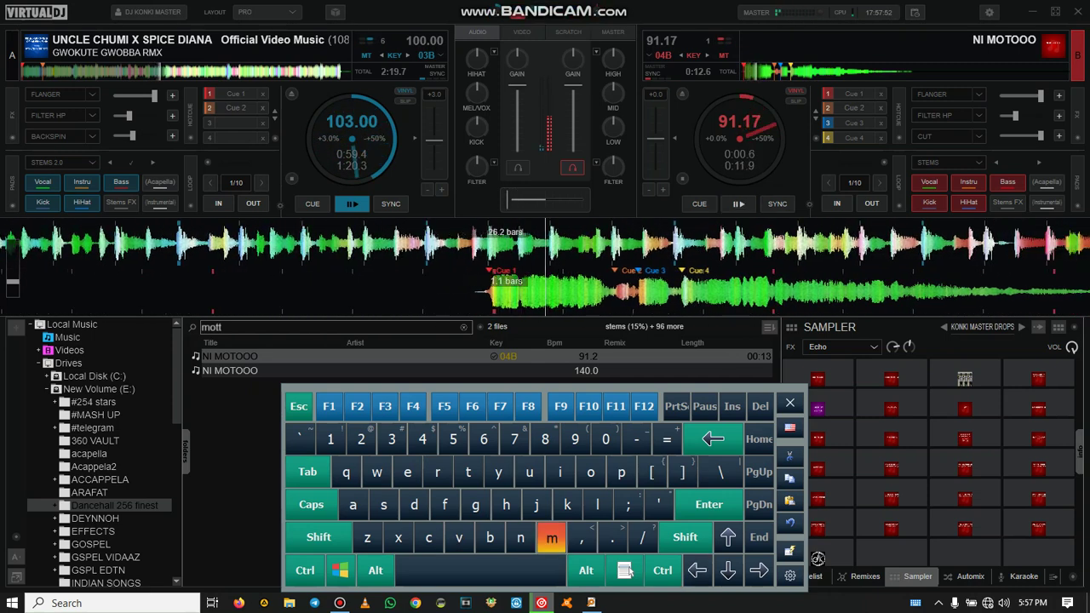
{"action": "key", "text": "Left"}
{"action": "key", "text": "m"}
{"action": "key", "text": "m"}
{"action": "key", "text": "m"}
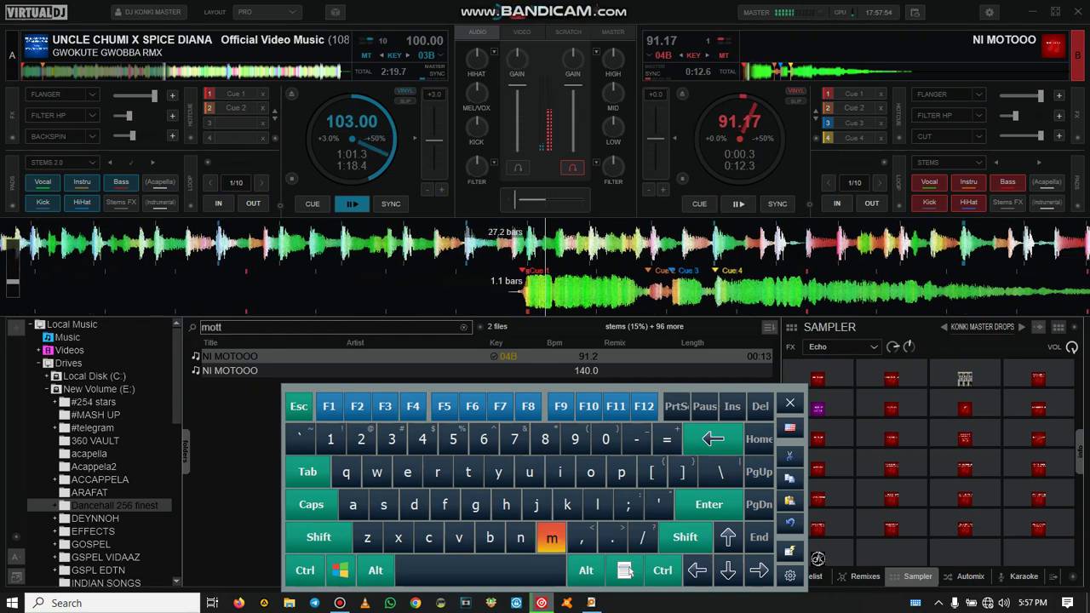
{"action": "key", "text": "Left"}
{"action": "key", "text": "m"}
{"action": "key", "text": "m"}
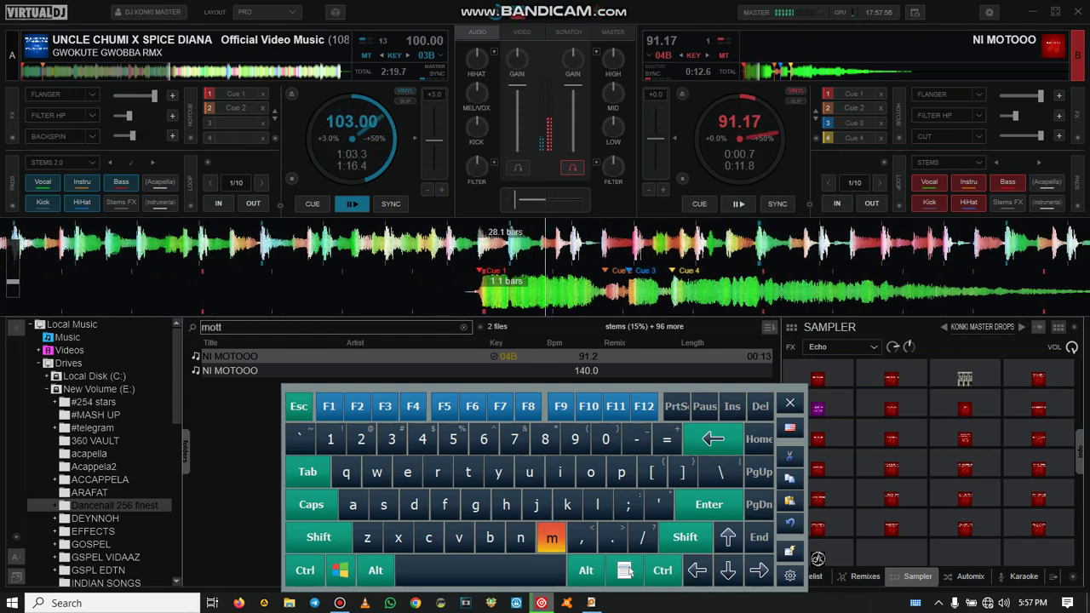
Move the deck B scratching to the Cue 4 section, cutting the crossfader between repeated hits
{"action": "key", "text": "Left"}
{"action": "key", "text": "Left"}
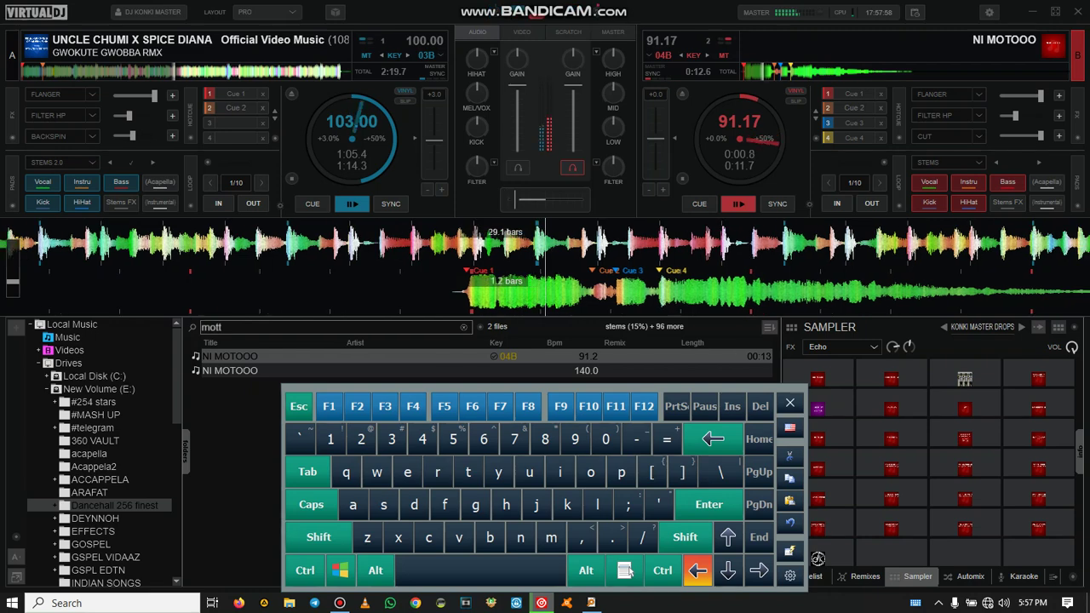
{"action": "key", "text": "grave"}
{"action": "key", "text": "grave"}
{"action": "key", "text": "grave"}
{"action": "key", "text": "Left"}
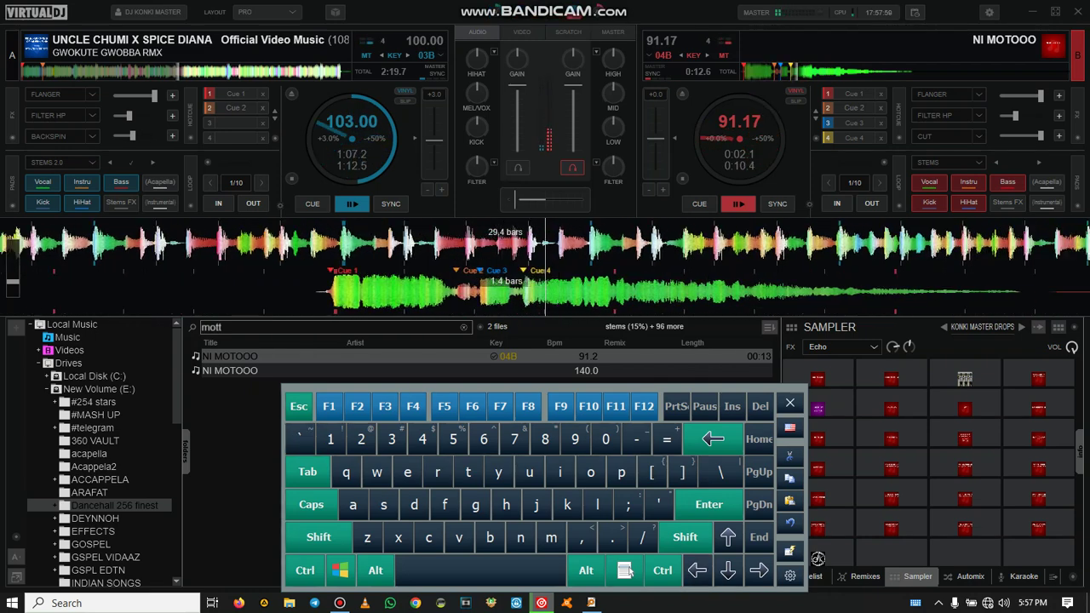
{"action": "key", "text": "Left"}
{"action": "key", "text": "grave"}
{"action": "key", "text": "Left"}
Continue the NI MOTOOO scratch on deck B, working back from the Cue 4 section toward Cue 2 with crossfader cuts
{"action": "key", "text": "m"}
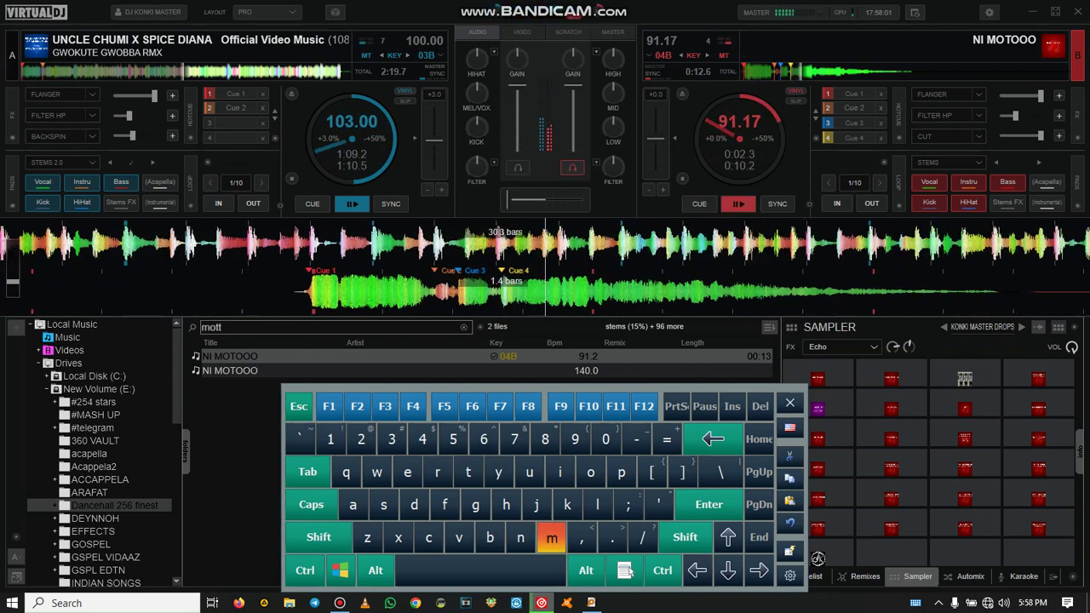
{"action": "key", "text": "m"}
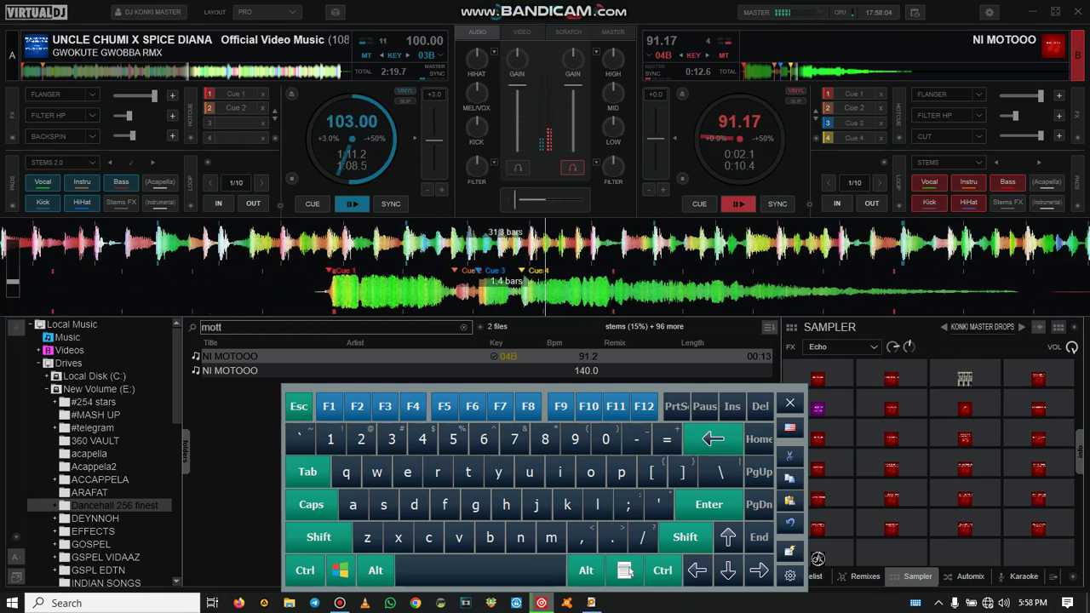
{"action": "key", "text": "m"}
{"action": "key", "text": "Left"}
{"action": "key", "text": "Left"}
{"action": "key", "text": "Left"}
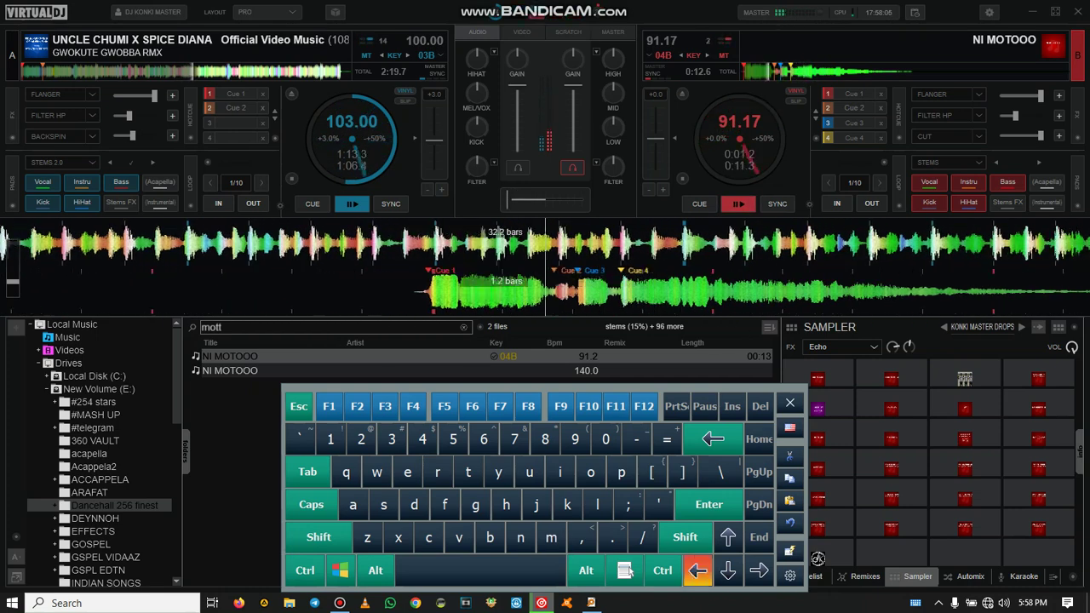
Scratch around Cue 3 of NI MOTOOO on deck B with rhythmic crossfader cuts
{"action": "key", "text": "Left"}
{"action": "key", "text": "Left"}
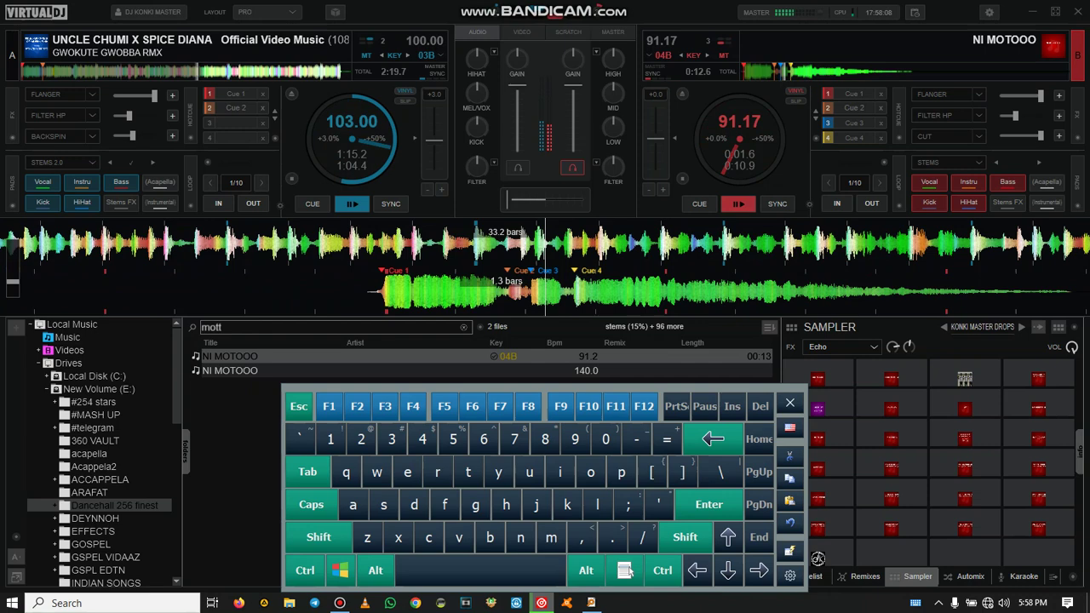
{"action": "key", "text": "z"}
{"action": "key", "text": "Left"}
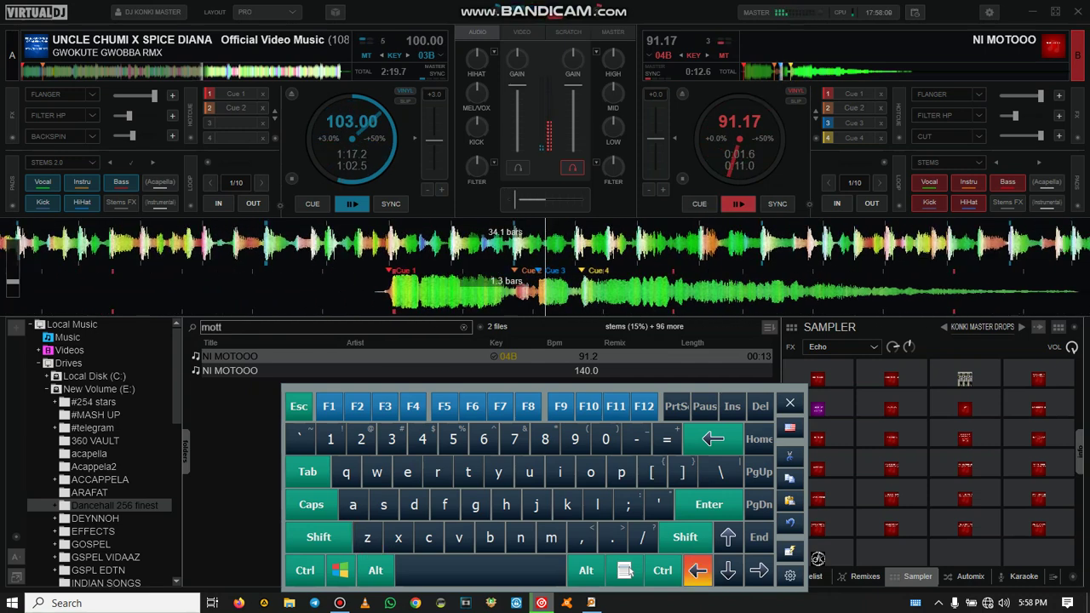
{"action": "key", "text": "z"}
{"action": "key", "text": "Left"}
Turn on the Flanger effect on deck B and scratch the section around Cue 4 with crossfader cuts
{"action": "key", "text": "f"}
{"action": "key", "text": "m"}
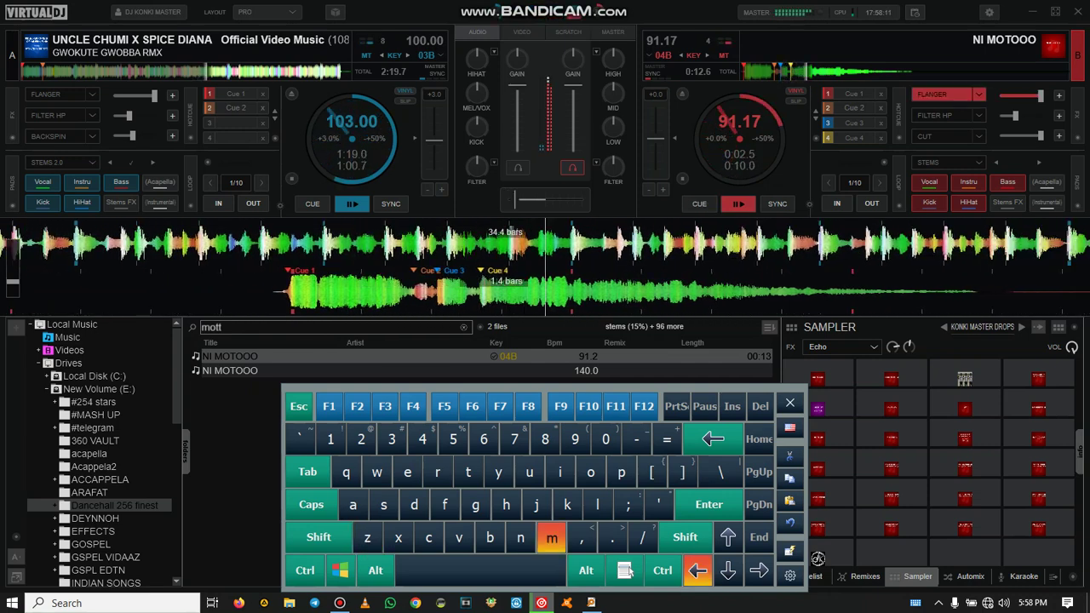
{"action": "key", "text": "Left"}
{"action": "key", "text": "m"}
{"action": "key", "text": "Left"}
{"action": "key", "text": "m"}
{"action": "key", "text": "Left"}
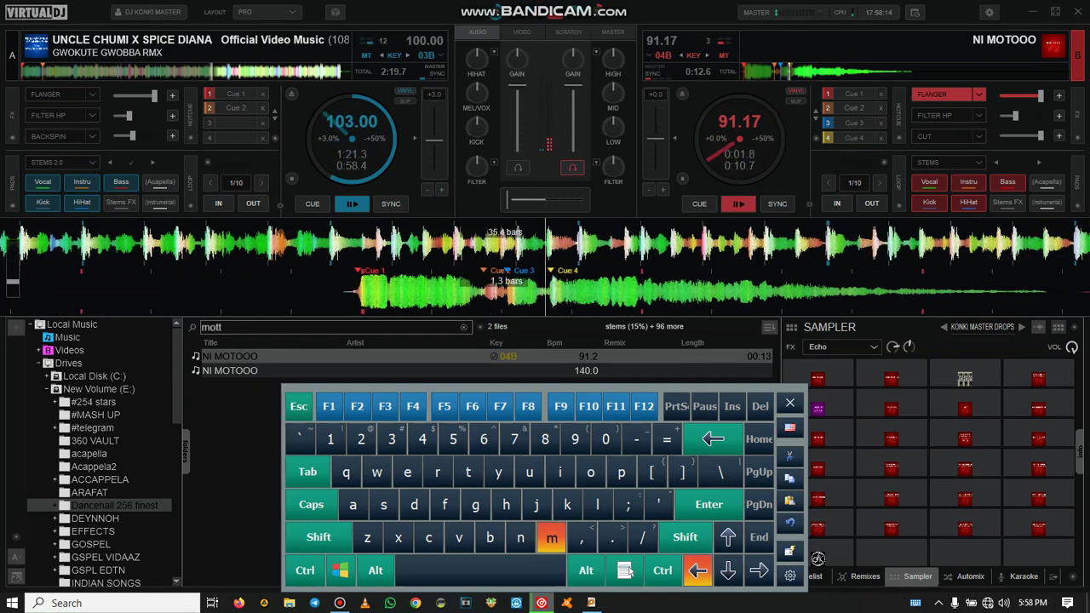
{"action": "key", "text": "Left"}
Carry the flanged deck B scratch past Cue 4 and back to the start at Cue 1 with crossfader cuts
{"action": "key", "text": "grave"}
{"action": "key", "text": "Left"}
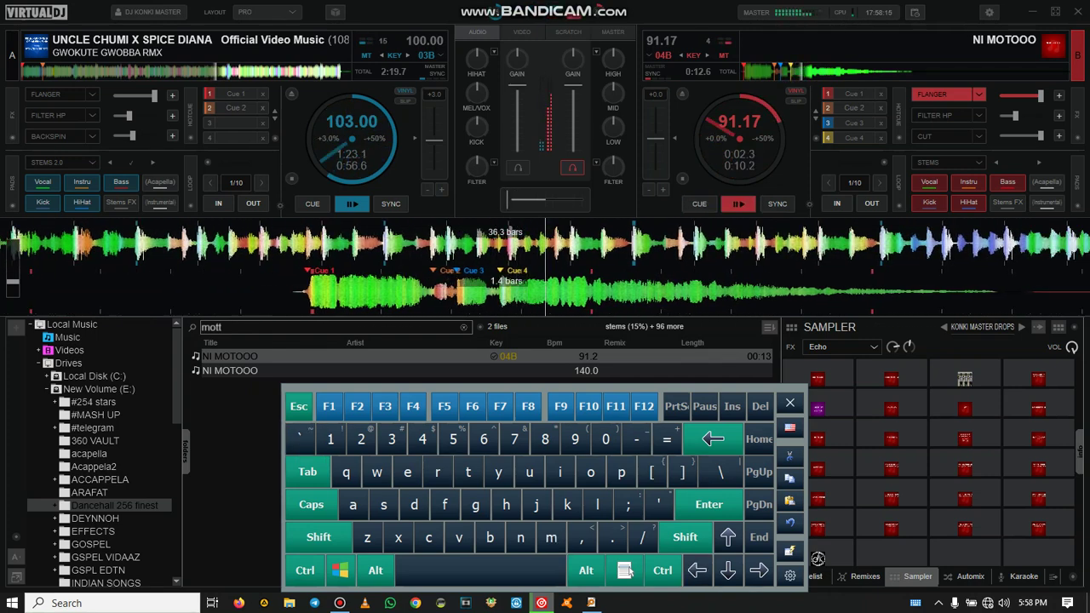
{"action": "key", "text": "Left"}
{"action": "key", "text": "Left"}
{"action": "key", "text": "v"}
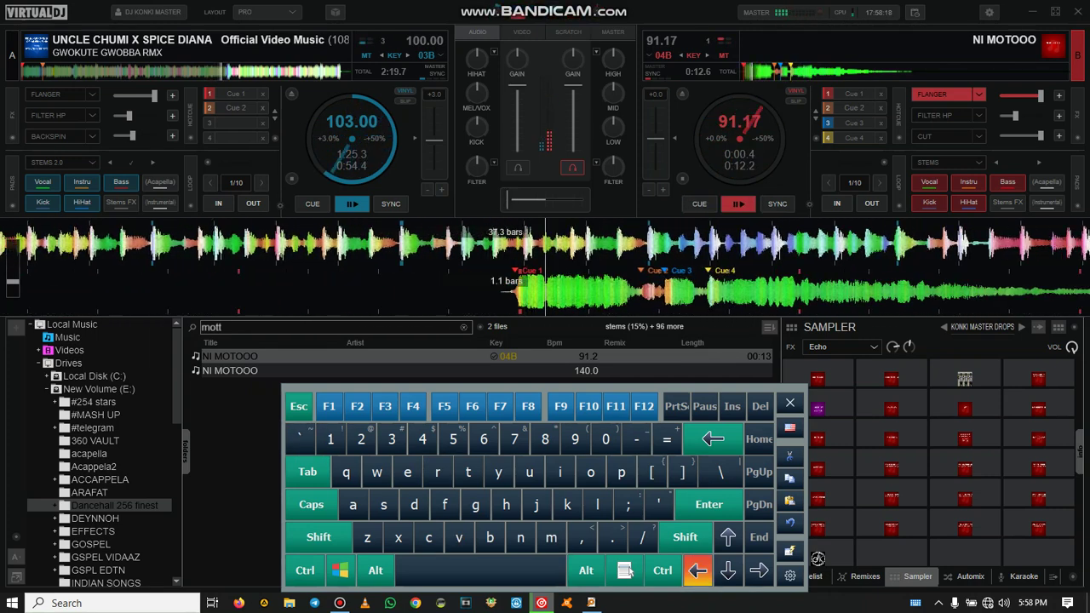
{"action": "key", "text": "v"}
{"action": "key", "text": "Left"}
Finish the flanged scratch with stabs just after Cue 1, then let NI MOTOOO play out on deck B
{"action": "key", "text": "m"}
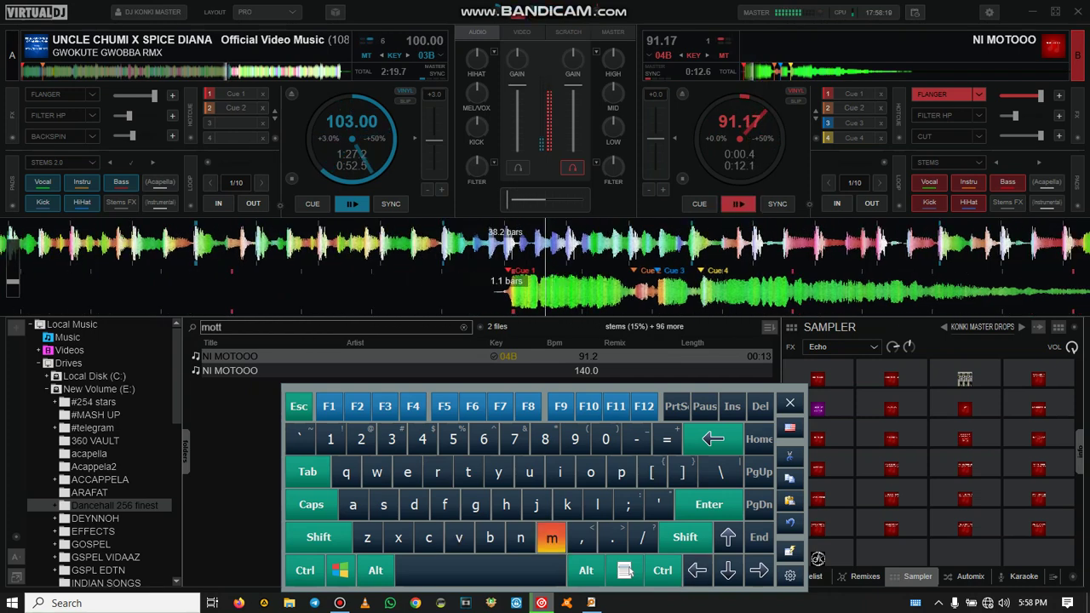
{"action": "key", "text": "m"}
{"action": "key", "text": "Left"}
{"action": "key", "text": "m"}
{"action": "key", "text": "Left"}
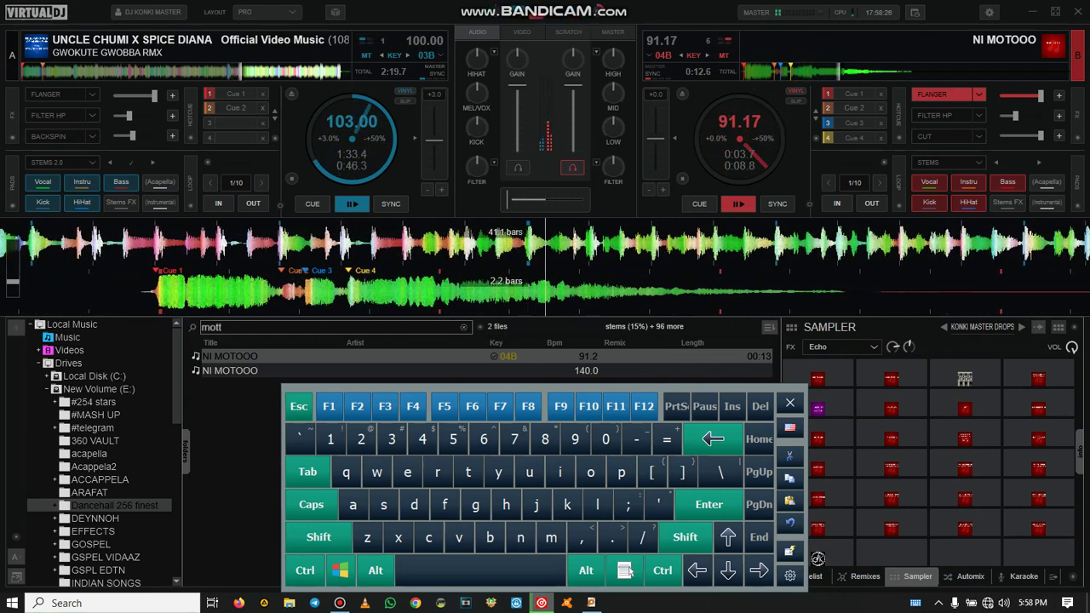
Make deck A the active deck and jump its track to Cue 2
{"action": "key", "text": "Tab"}
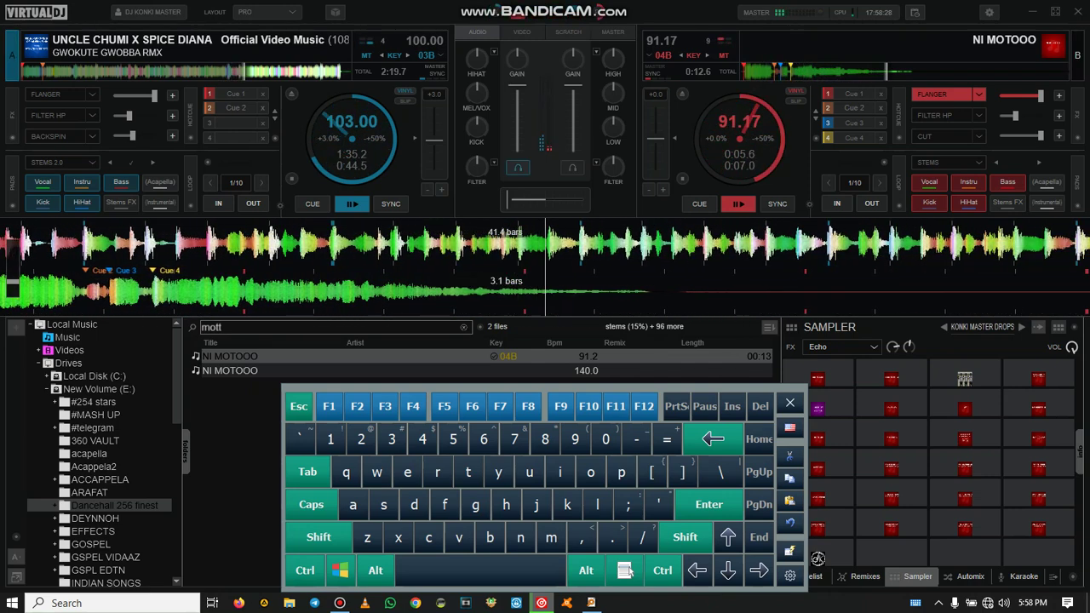
{"action": "key", "text": "2"}
{"action": "key", "text": "Tab"}
{"action": "key", "text": "Tab"}
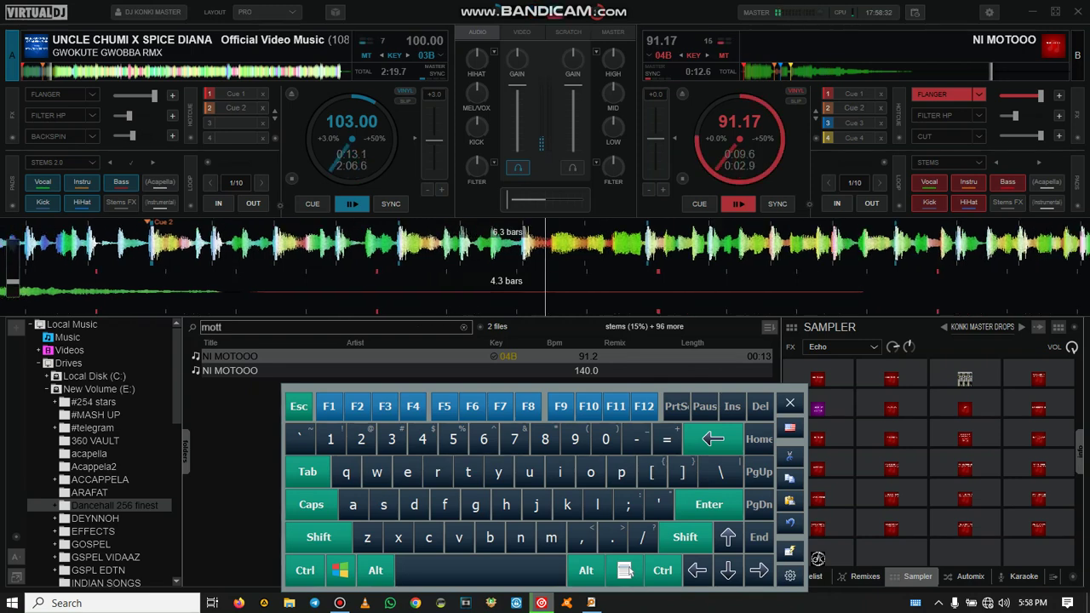
Perform short effect hits on deck A over the Cue 2 section, replaying from Cue 2 between them
{"action": "key", "text": "p"}
{"action": "key", "text": "End"}
{"action": "key", "text": "p"}
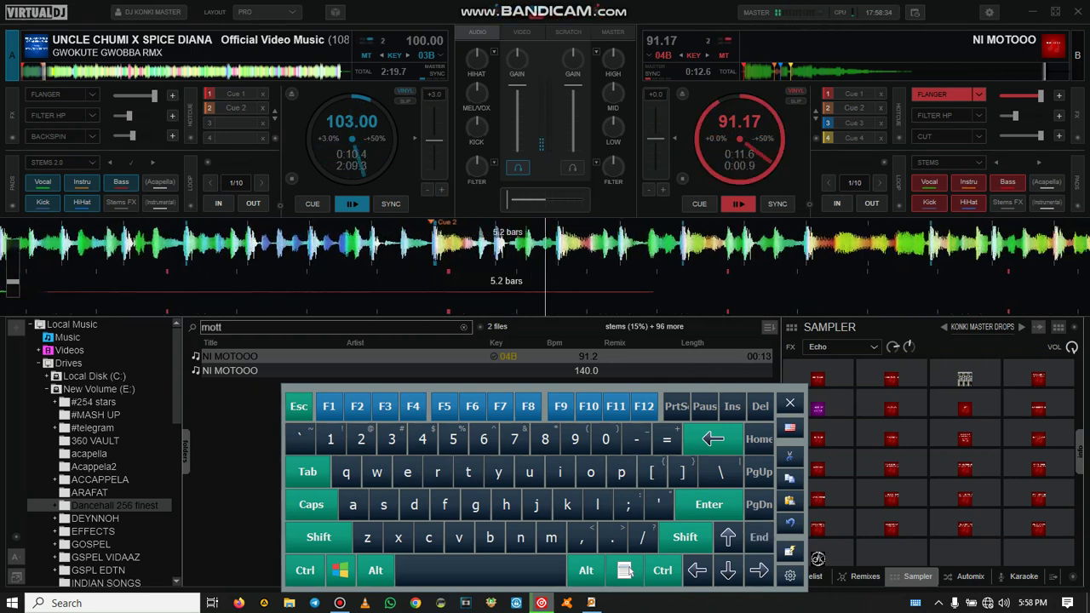
{"action": "key", "text": "Caps_Lock"}
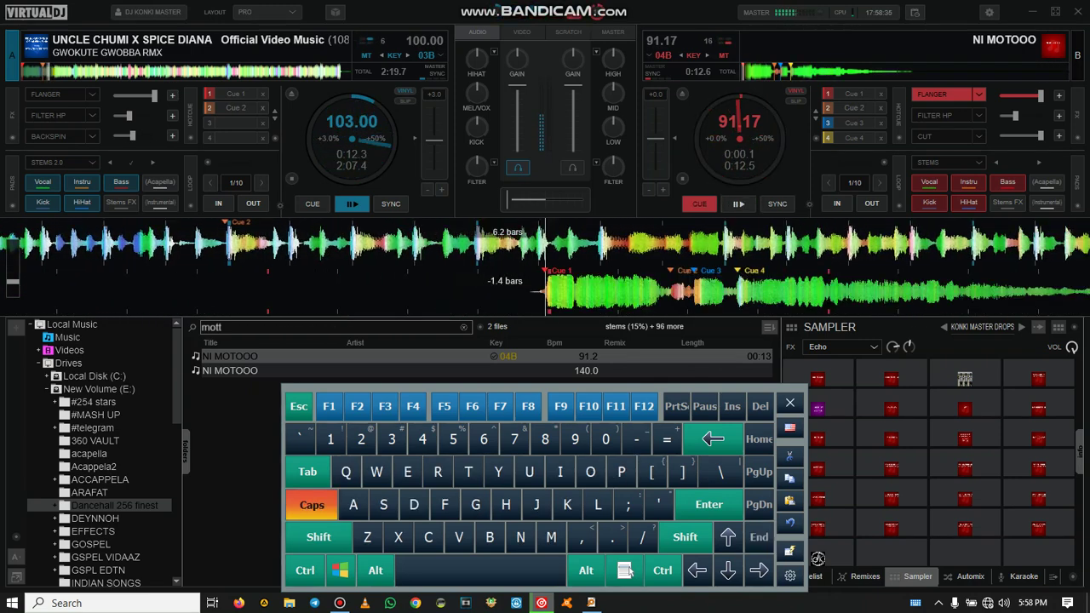
{"action": "key", "text": "Caps_Lock"}
{"action": "key", "text": "p"}
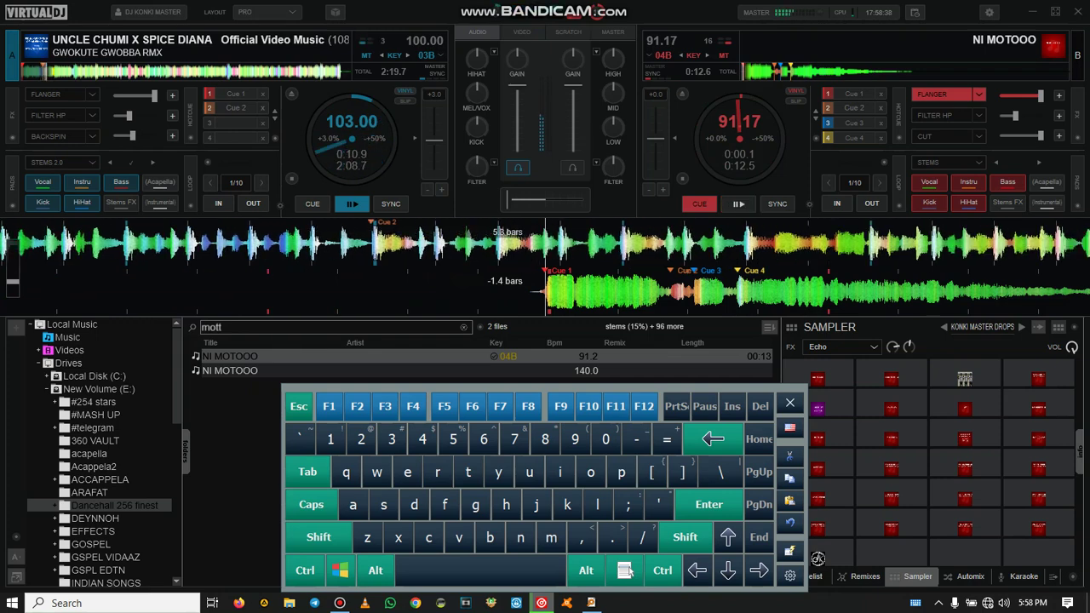
{"action": "key", "text": "Caps_Lock"}
{"action": "key", "text": "End"}
{"action": "key", "text": "Caps_Lock"}
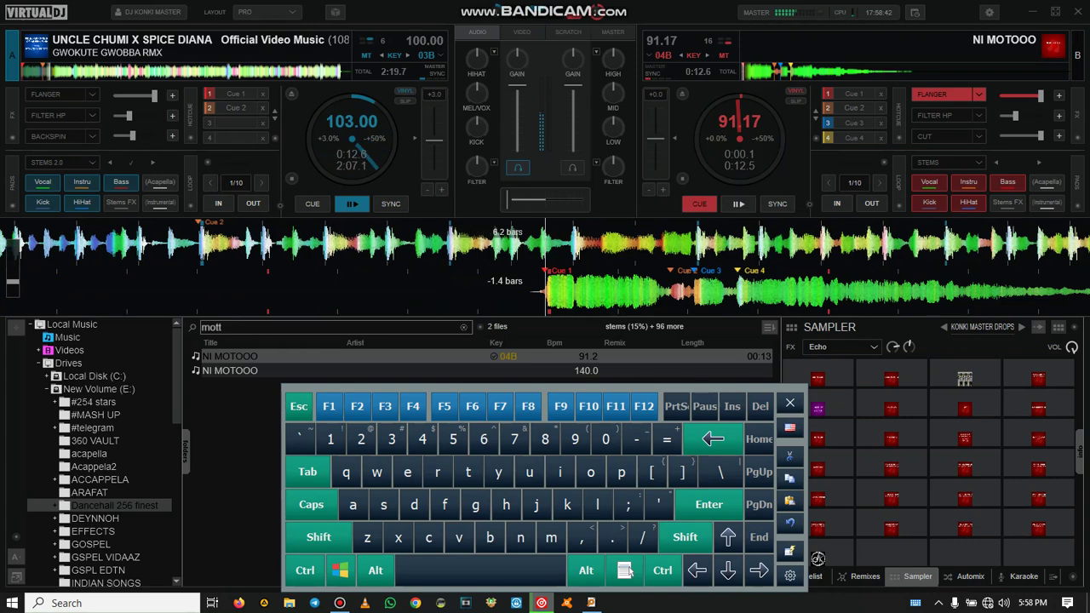
{"action": "key", "text": "End"}
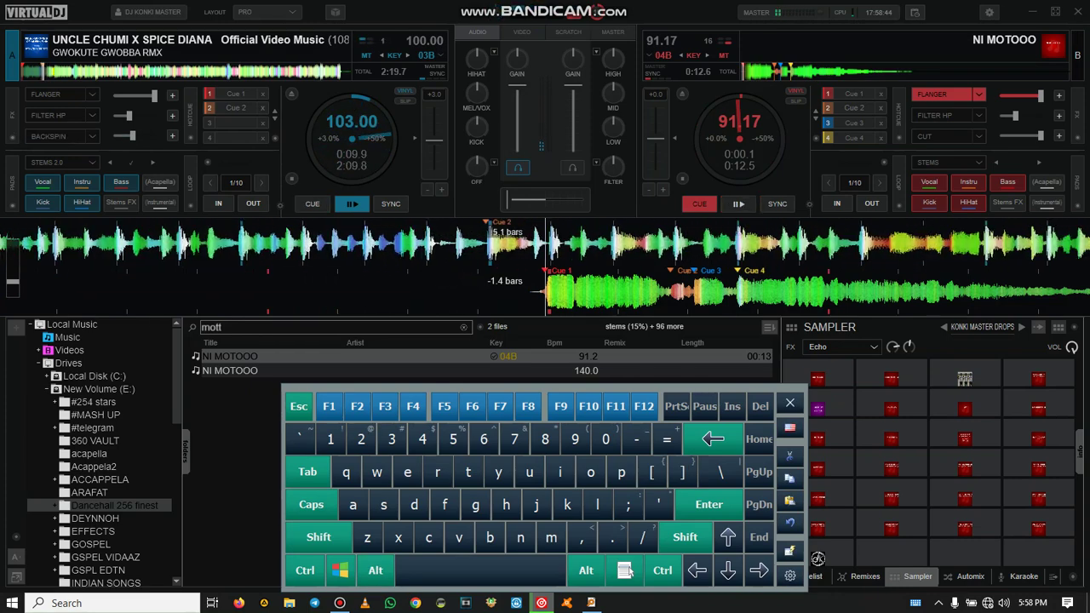
Dip deck A's volume briefly and bring it back to full while replaying the Cue 2 section
{"action": "key", "text": "alt"}
{"action": "key", "text": "Alt_R"}
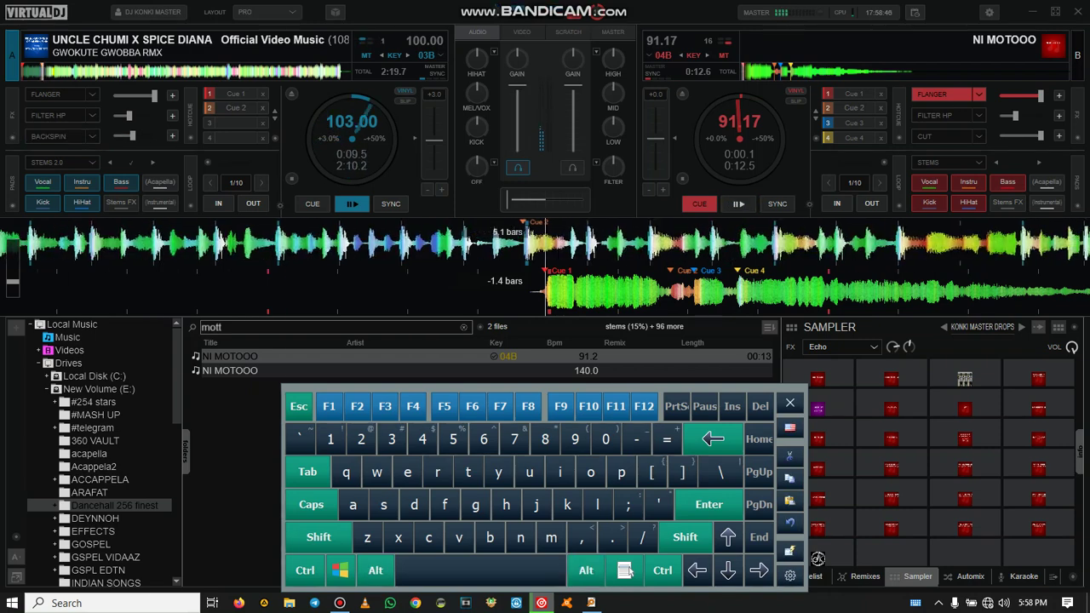
{"action": "key", "text": "Up"}
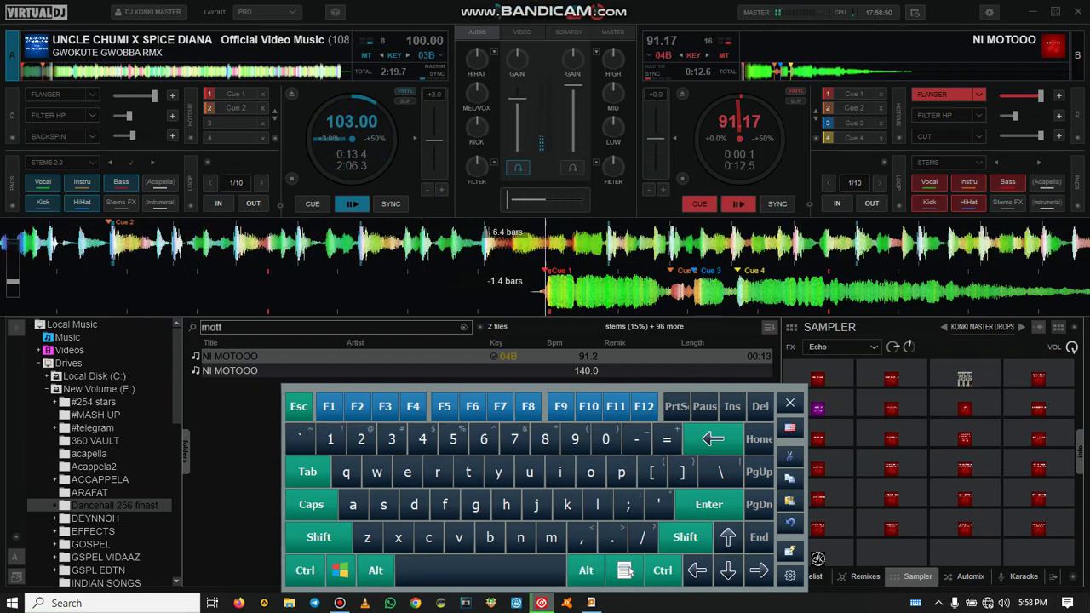
{"action": "key", "text": "alt"}
{"action": "key", "text": "backslash"}
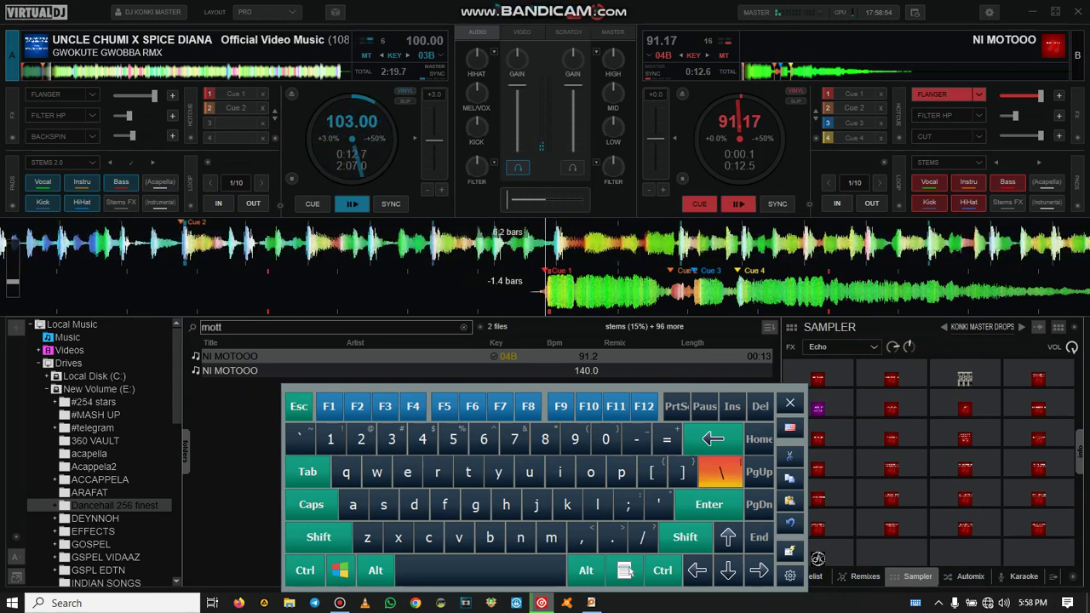
Isolate the acapella stem on deck A and replay the track from Cue 2
{"action": "key", "text": "y"}
{"action": "key", "text": "y"}
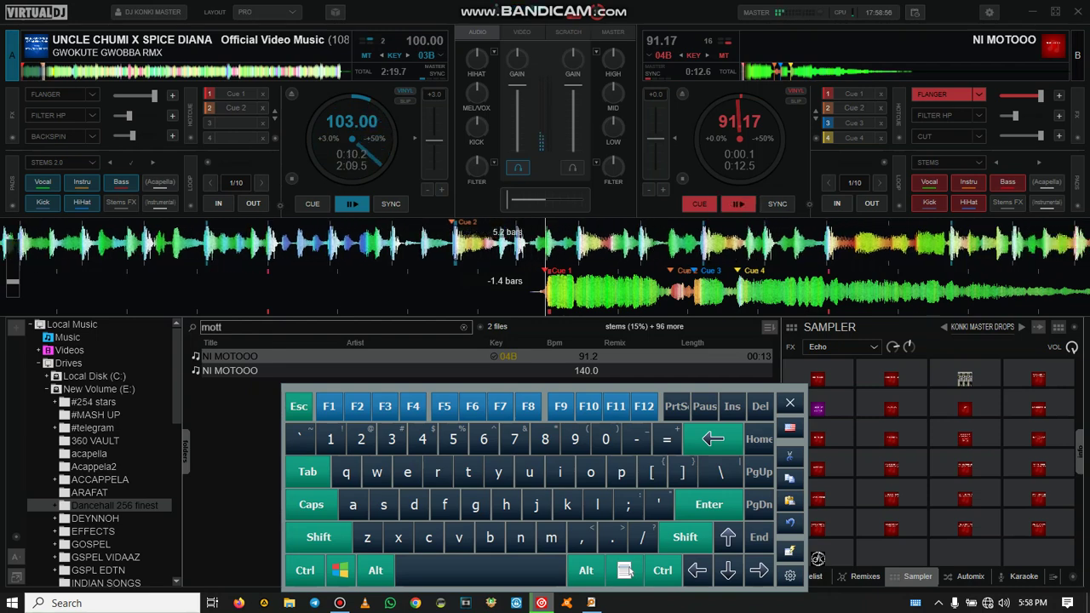
{"action": "key", "text": "backslash"}
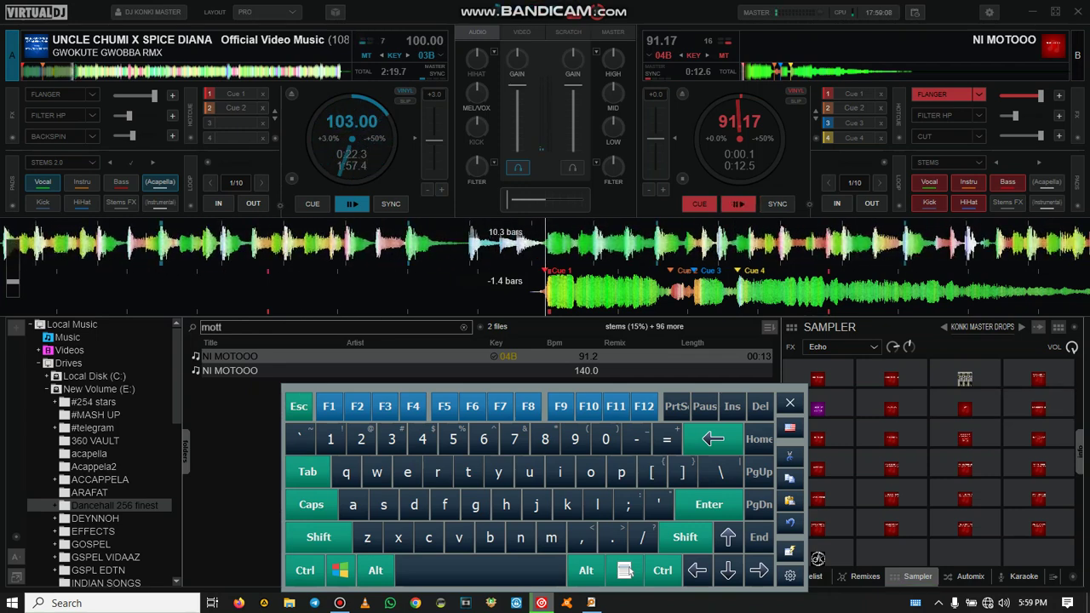
{"action": "key", "text": "2"}
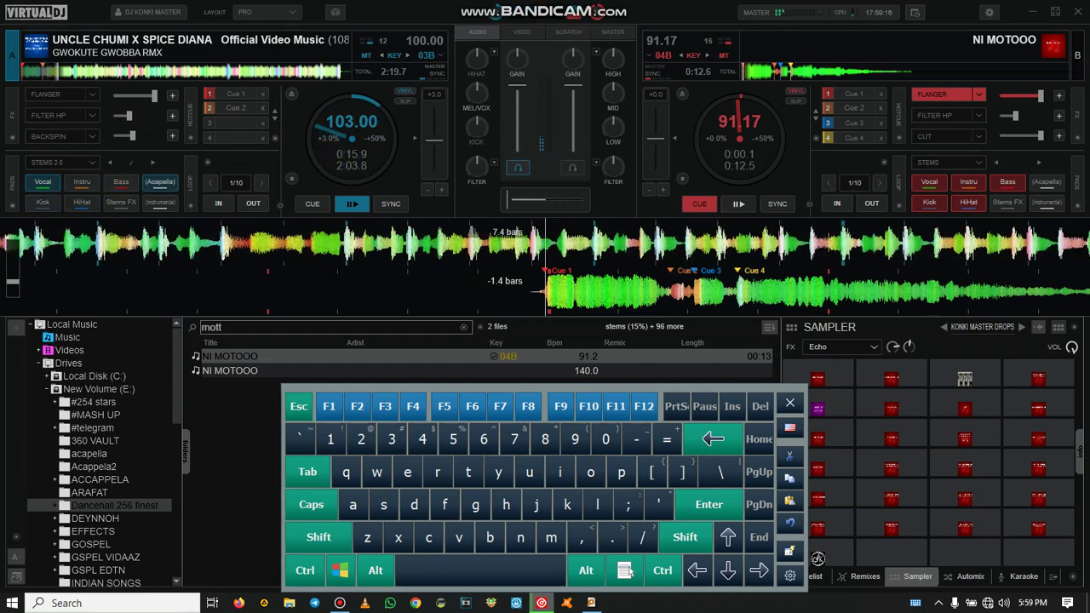
Toggle deck A's acapella stem rhythmically, ending with all stems switched back on
{"action": "key", "text": "semicolon"}
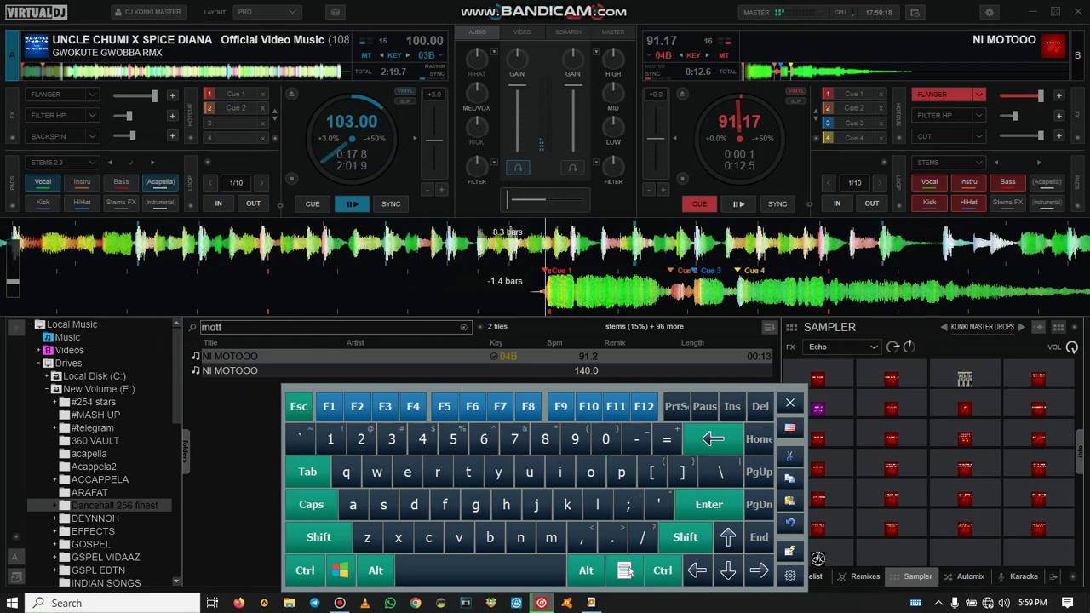
{"action": "key", "text": "semicolon"}
{"action": "key", "text": "semicolon"}
{"action": "key", "text": "semicolon"}
{"action": "key", "text": "semicolon"}
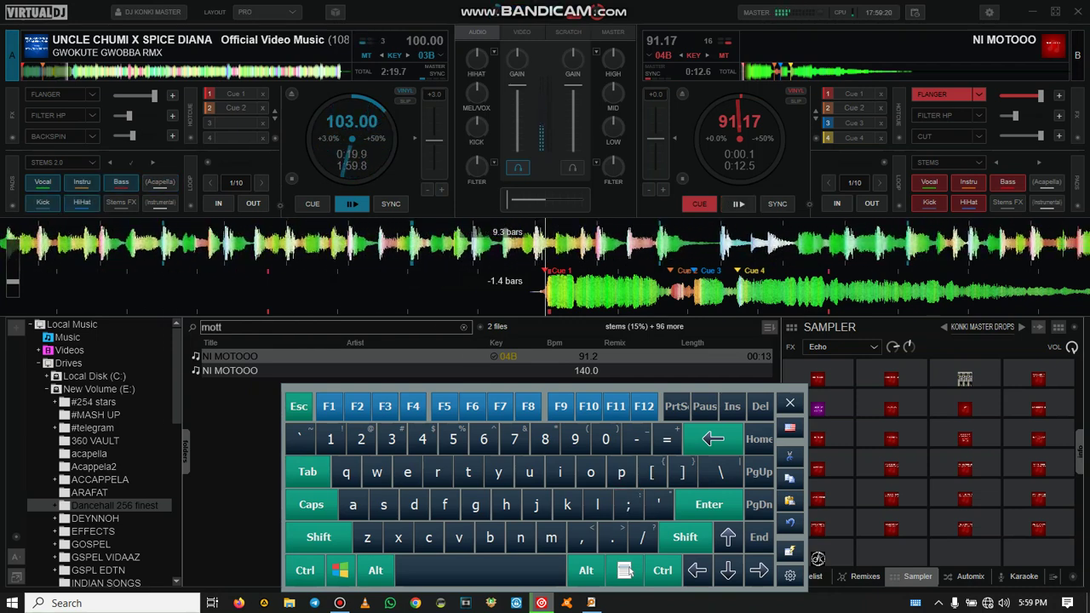